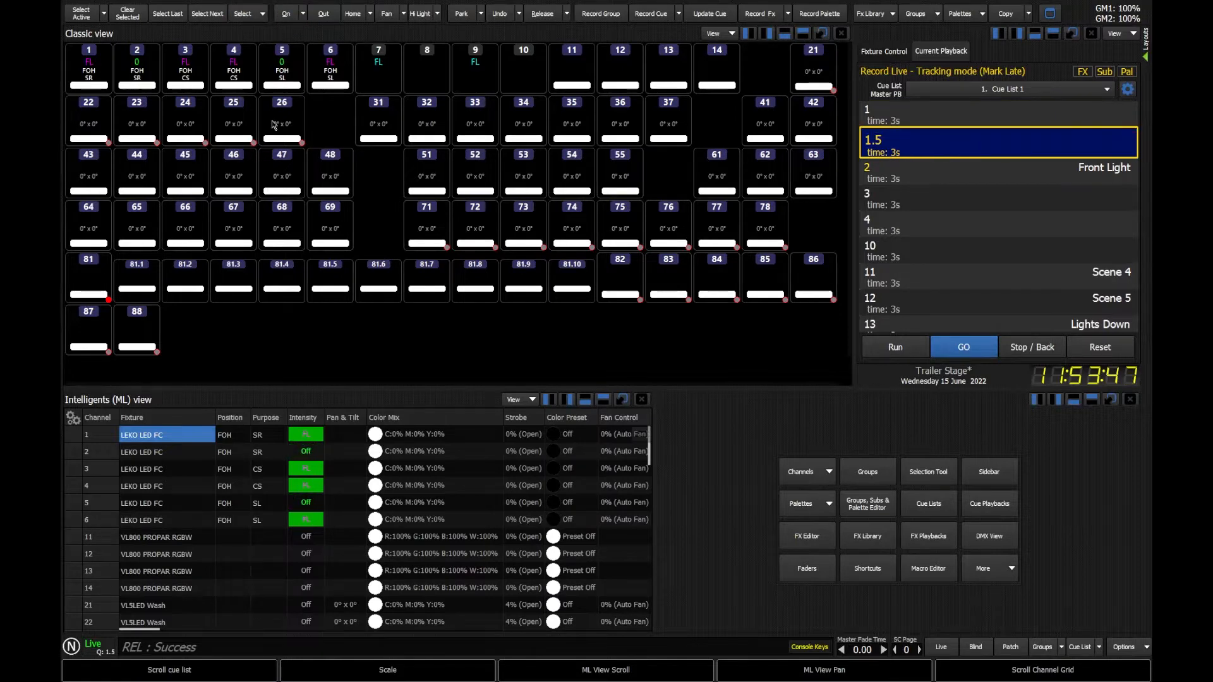
# Reset Cue List 1 playback so all fixture intensities are off and cue 1 is next.
pyautogui.click(1100, 352)
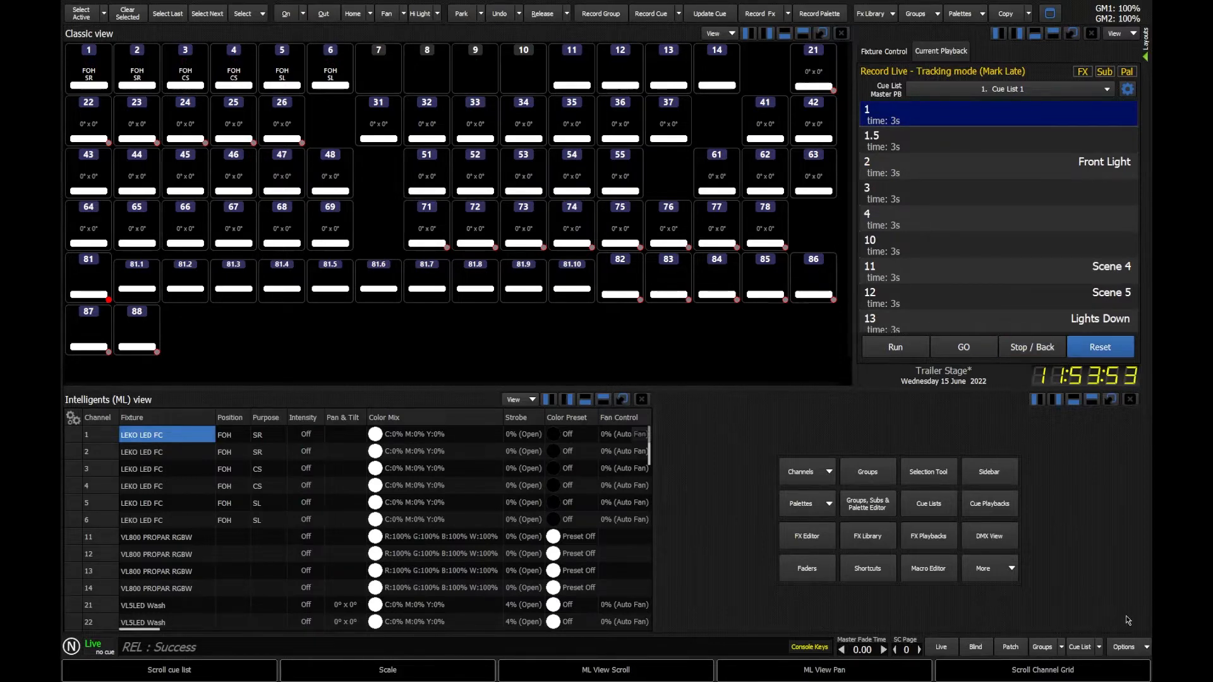
pyautogui.click(1124, 647)
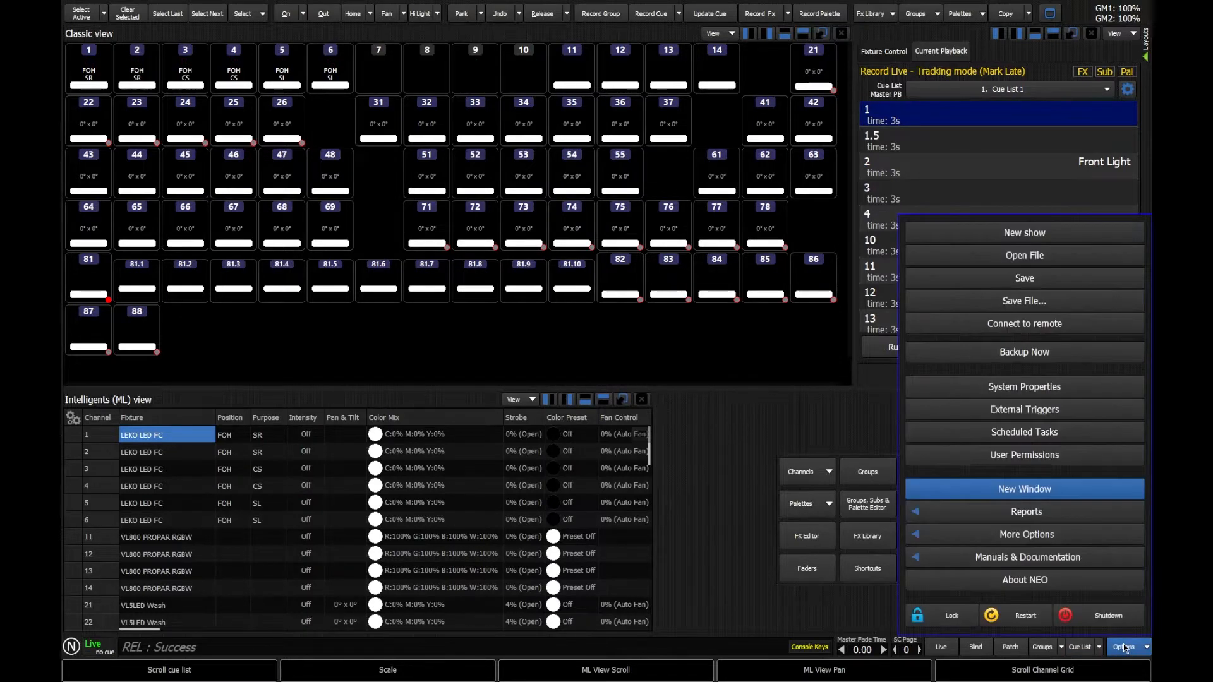
pyautogui.click(1026, 393)
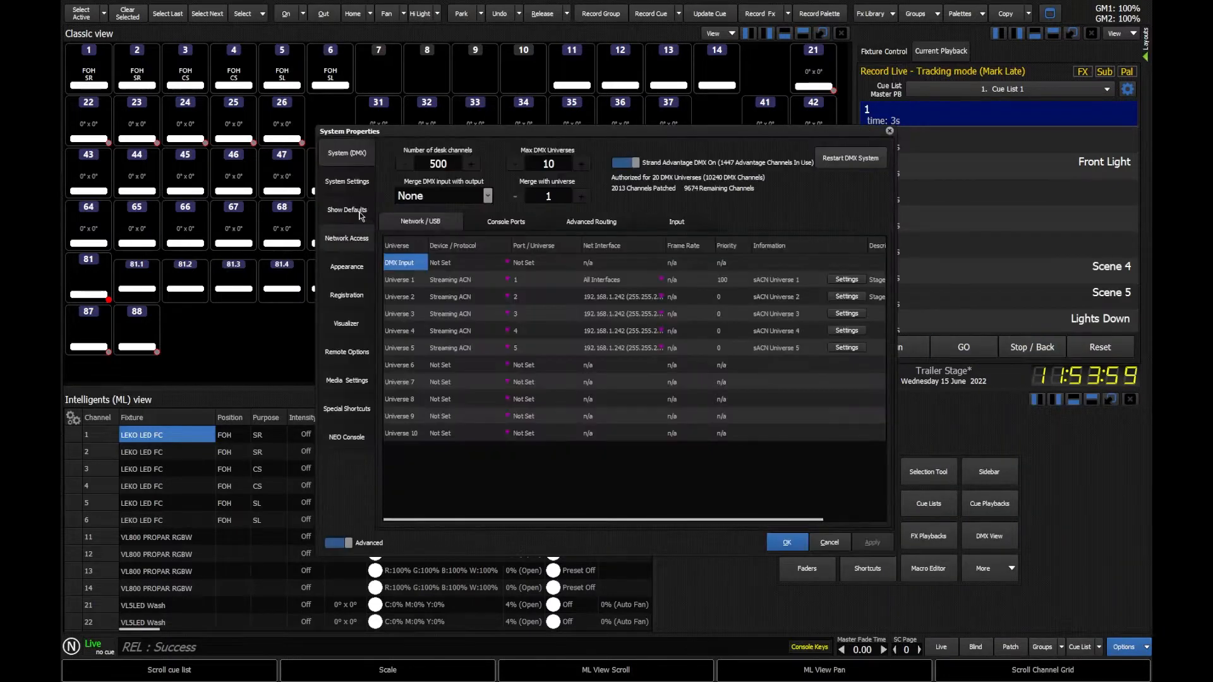
pyautogui.click(361, 216)
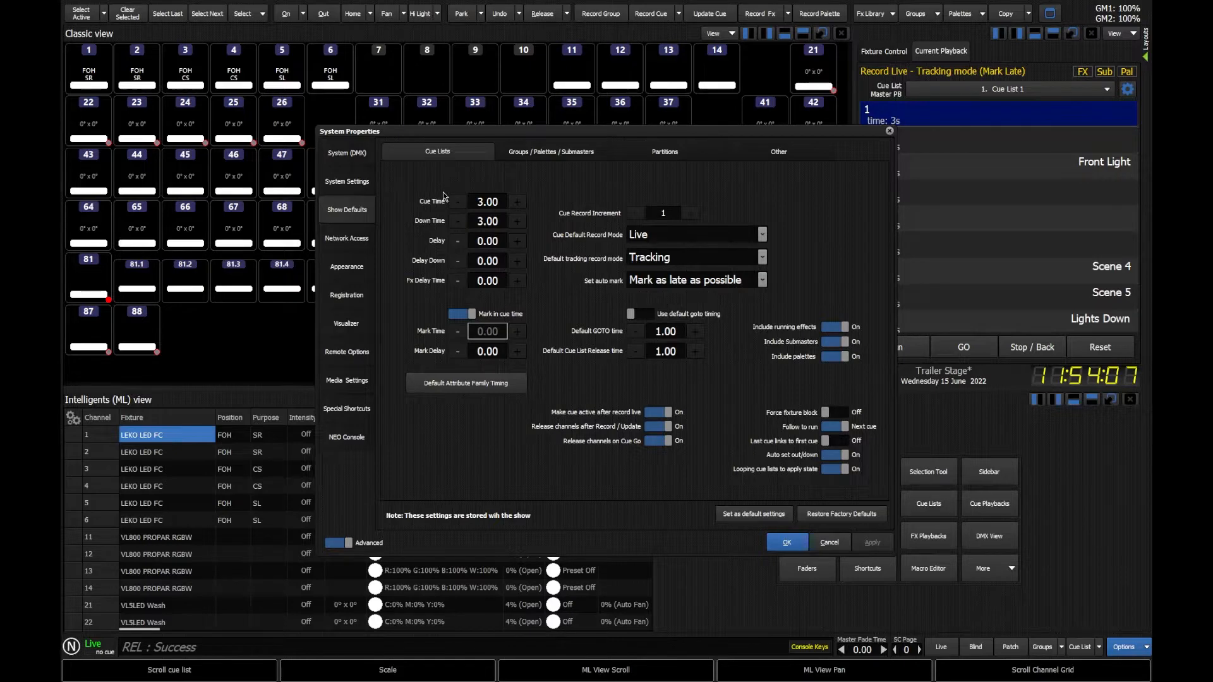
pyautogui.click(828, 543)
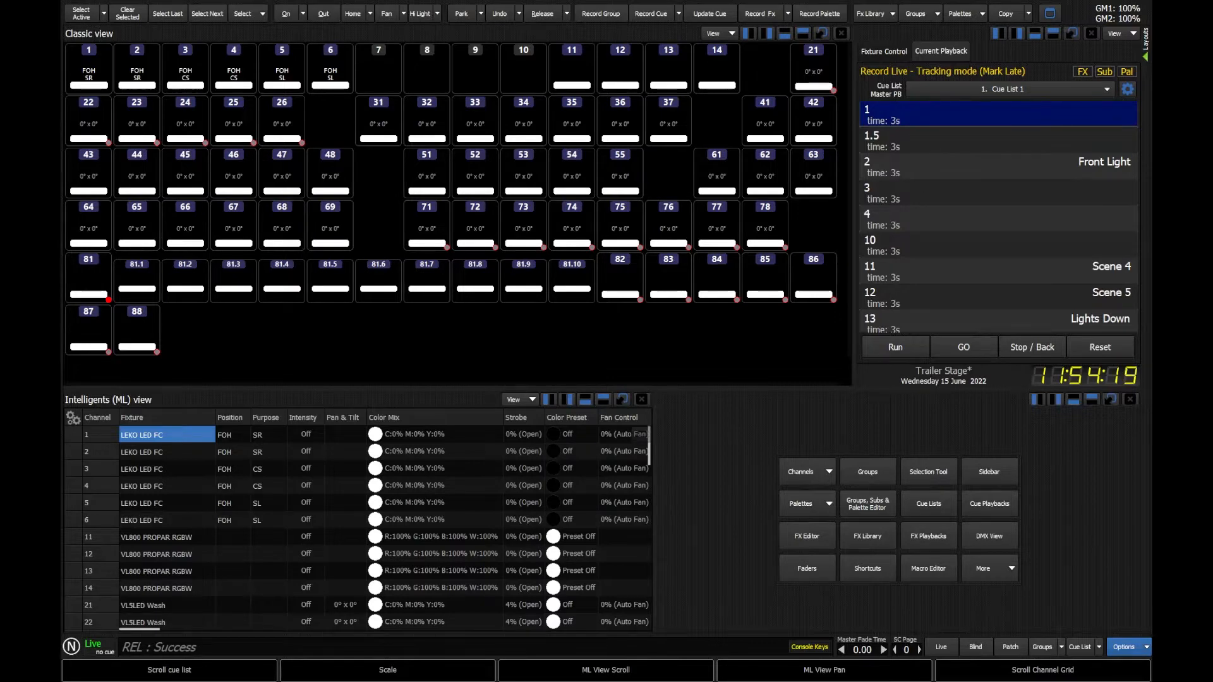
# Run Cue List 1 from cue 1 through cue 1.5 into cue 2 Front Light.
pyautogui.doubleClick(901, 122)
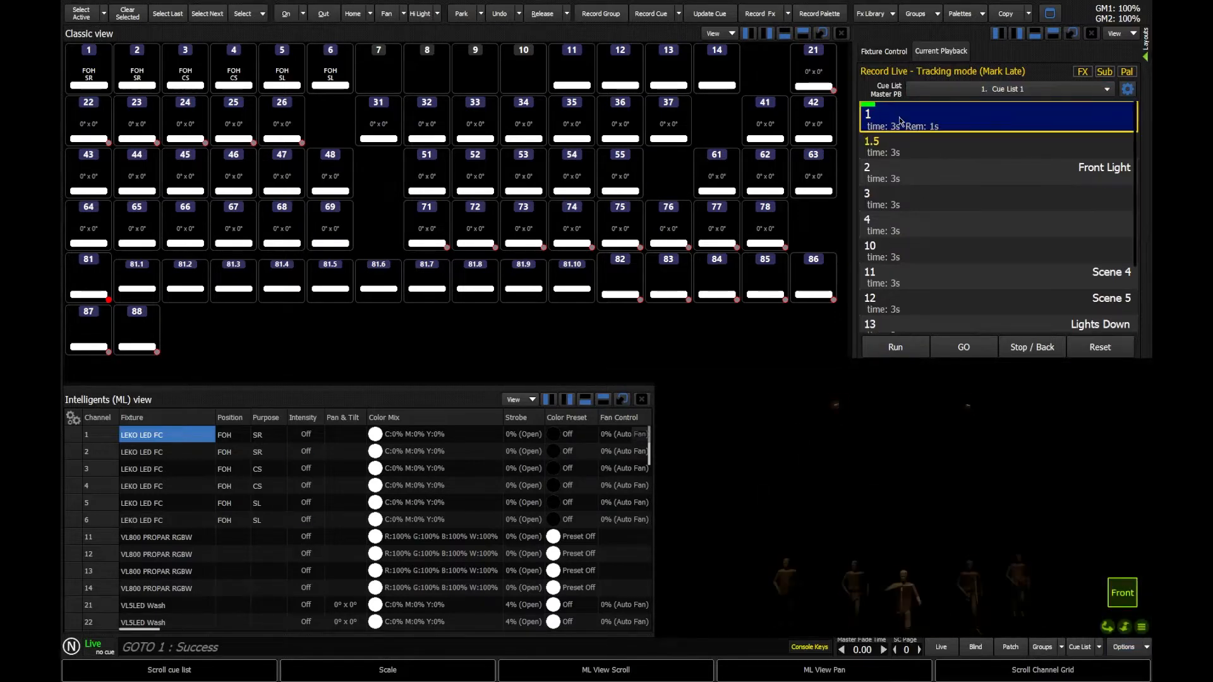
pyautogui.click(960, 349)
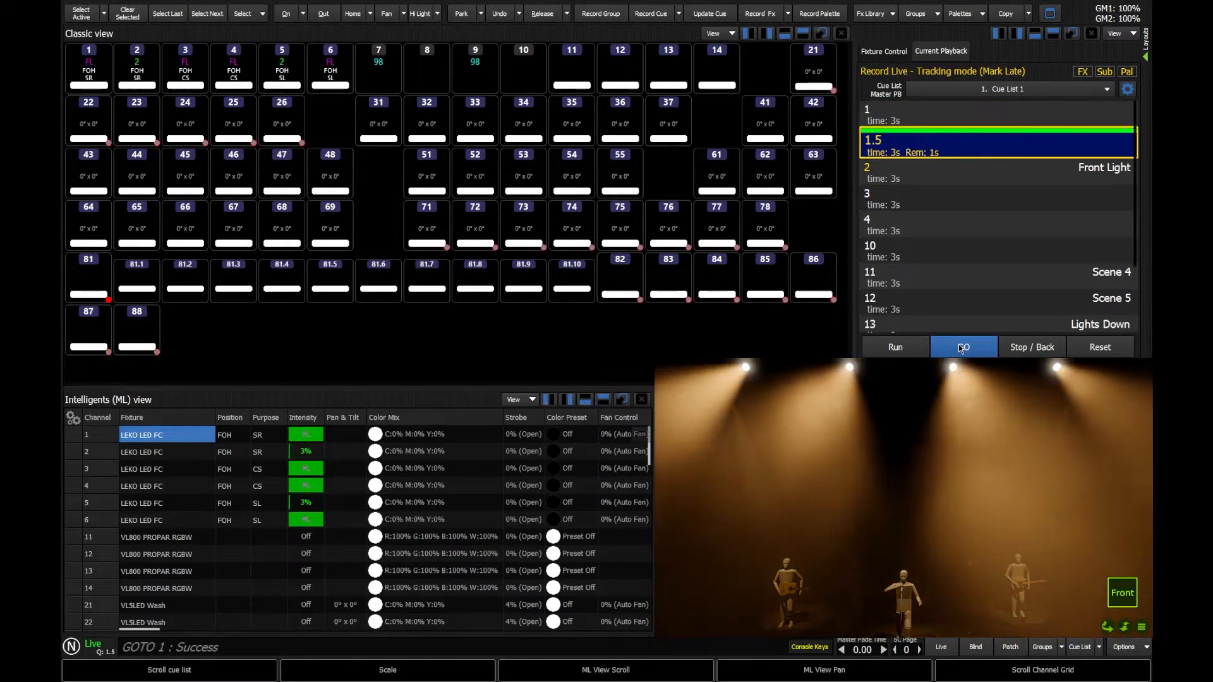
pyautogui.click(957, 346)
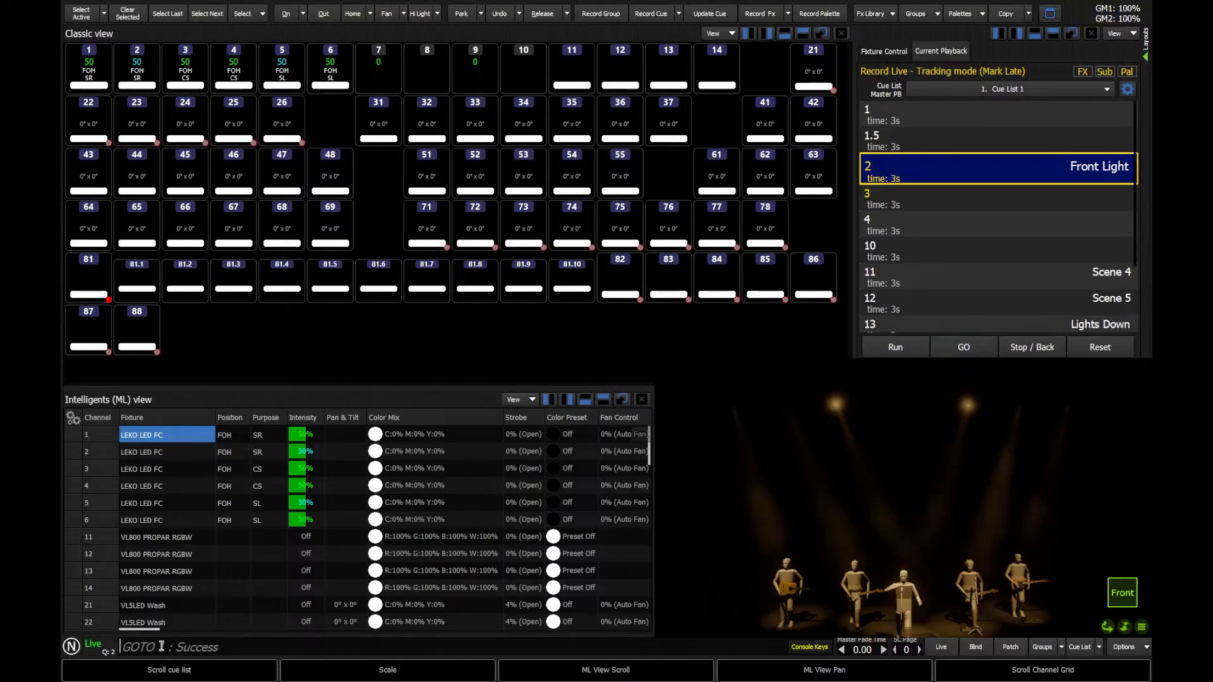
# Set cue 2 Front Light's time to 6 seconds, then replay it from cue 1.5.
pyautogui.write('q')
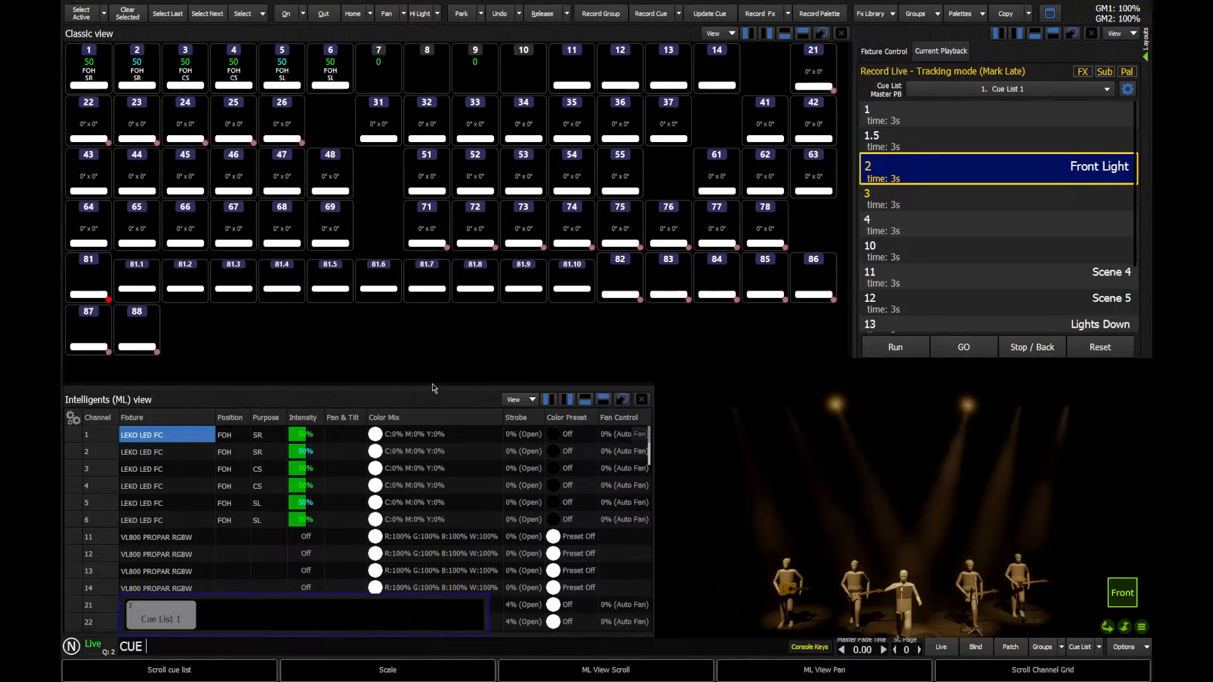
pyautogui.write('2')
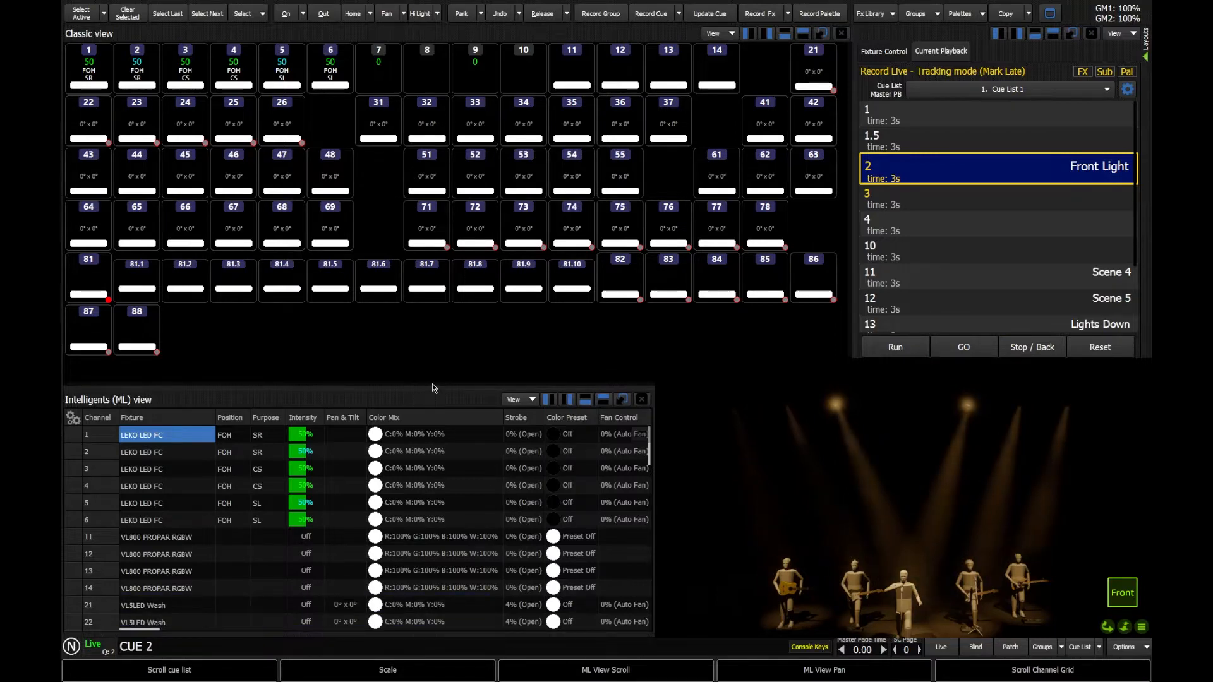
pyautogui.write('t')
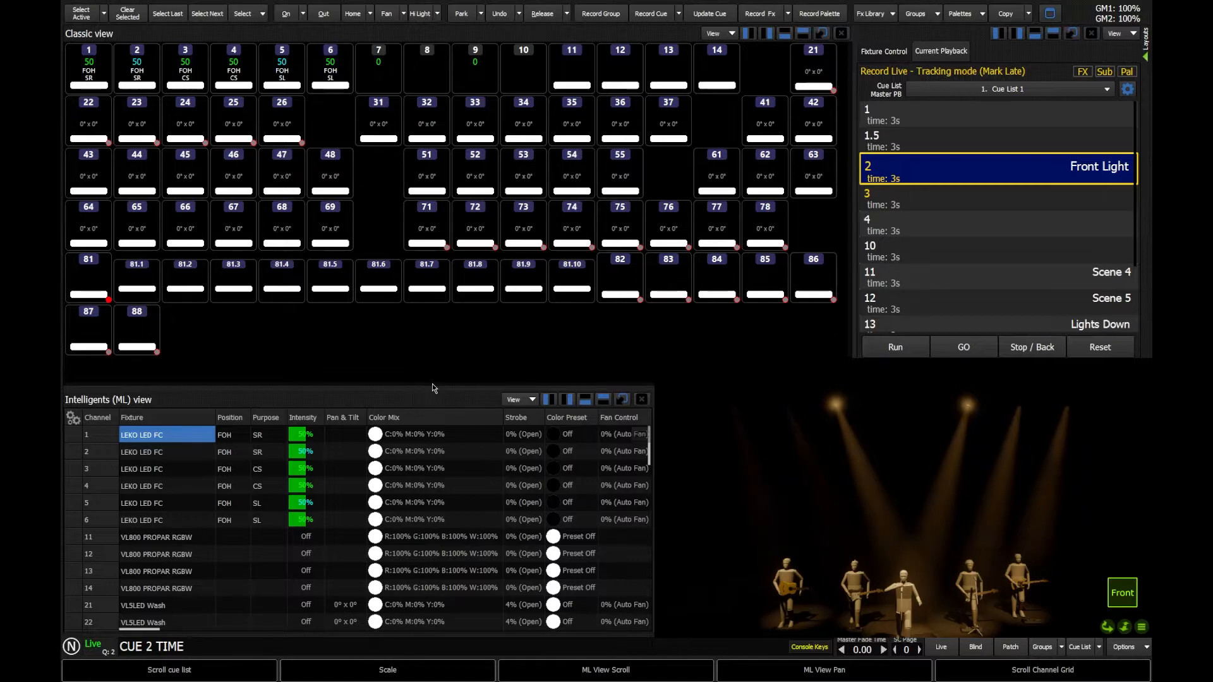
pyautogui.write('6')
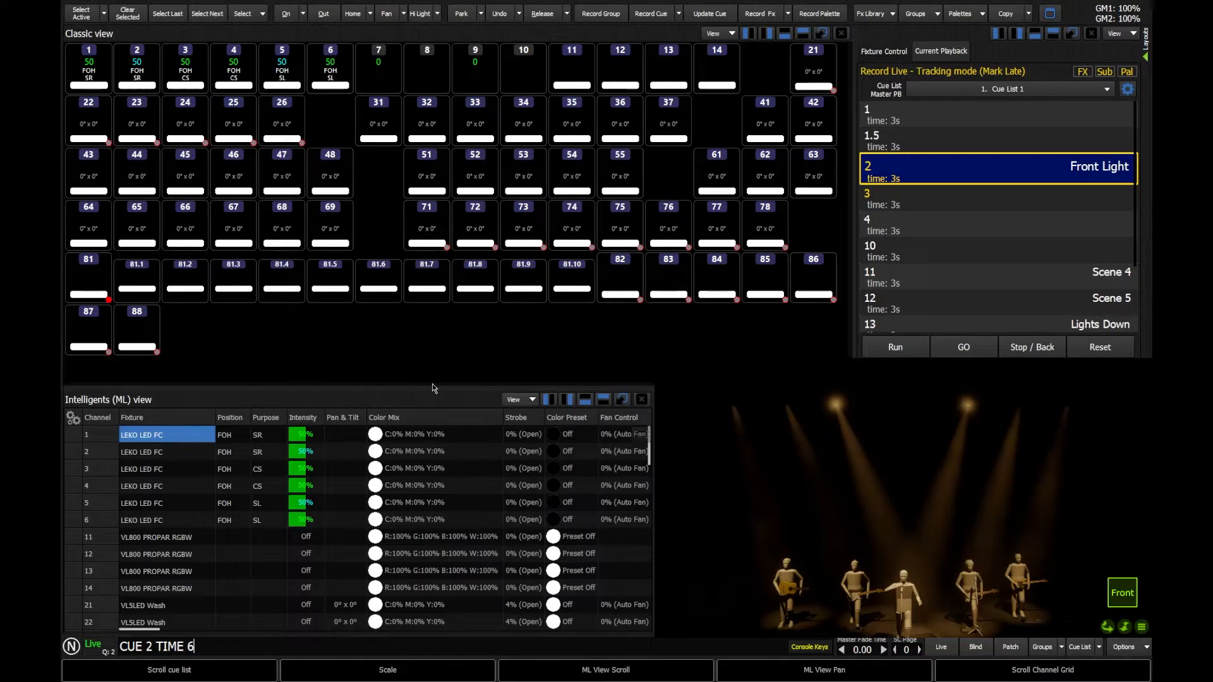
pyautogui.press('Return')
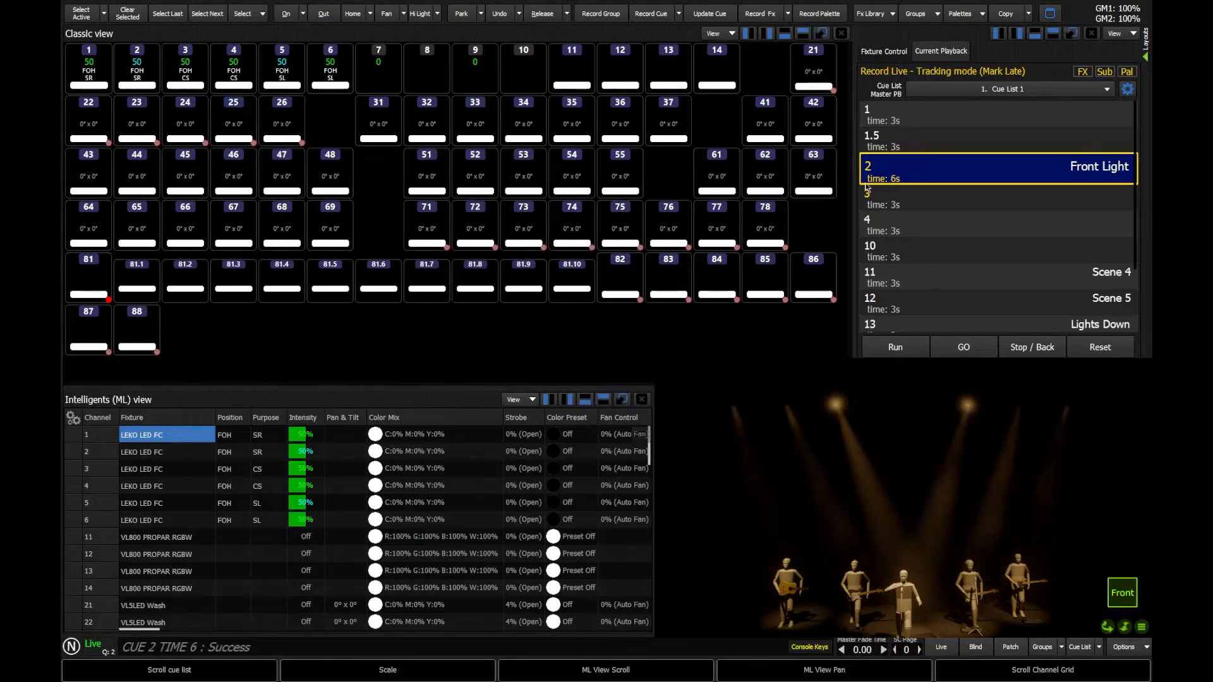
pyautogui.doubleClick(893, 143)
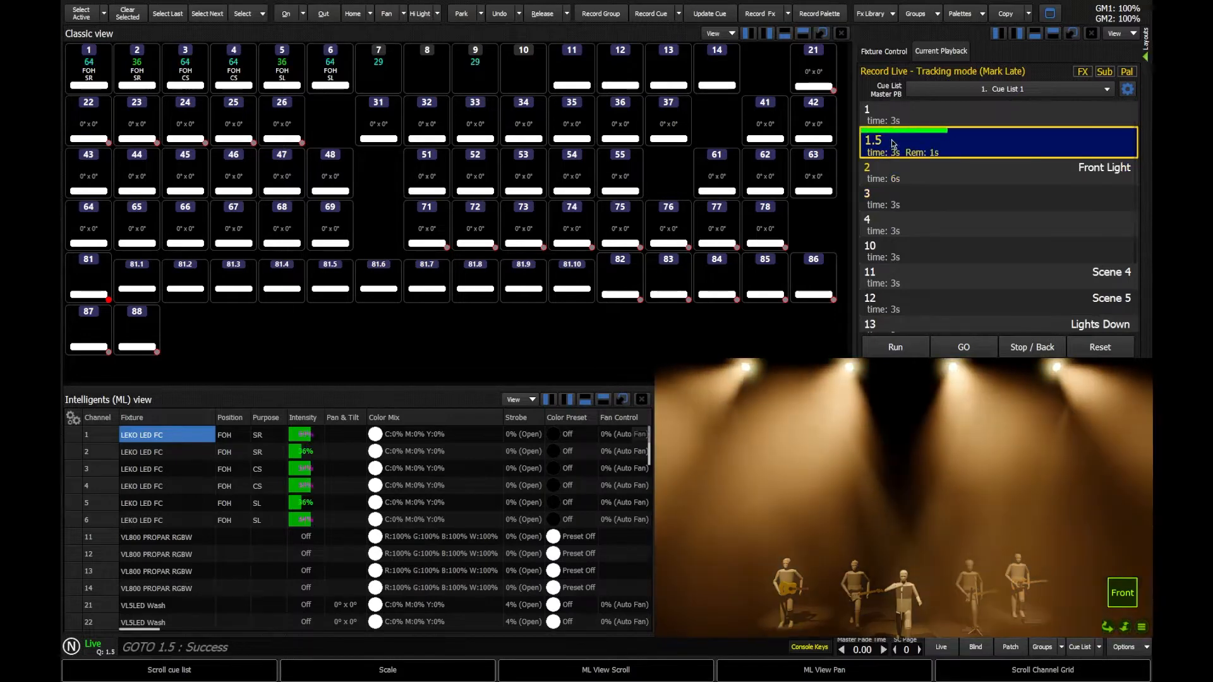
pyautogui.click(962, 351)
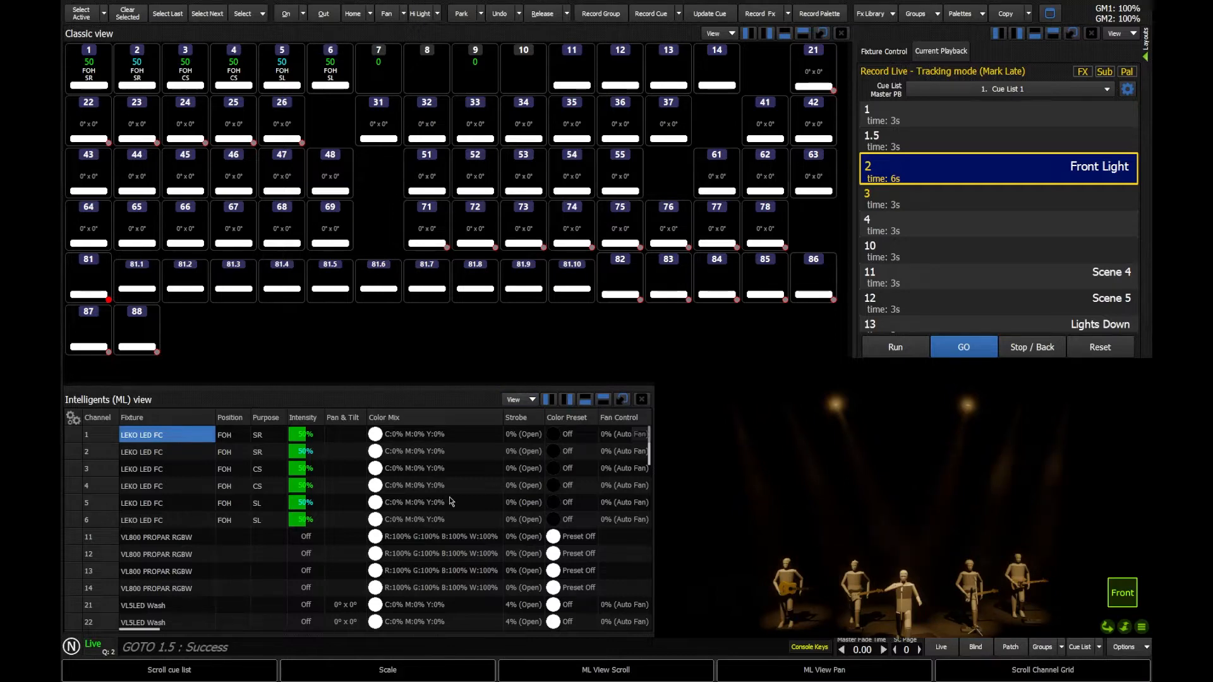
# Set cue 2 Front Light's fade time to 5 seconds, then change it to 7 seconds.
pyautogui.click(202, 644)
pyautogui.write('CUE 2 TIME')
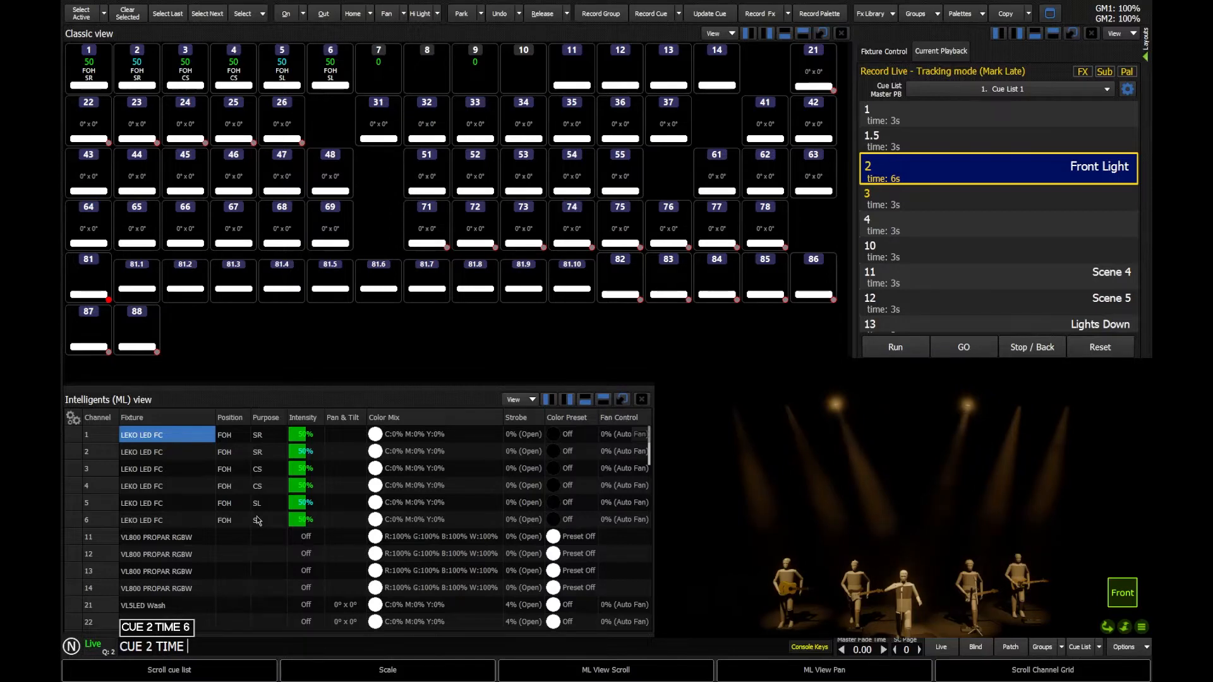
pyautogui.write('5')
pyautogui.press('Return')
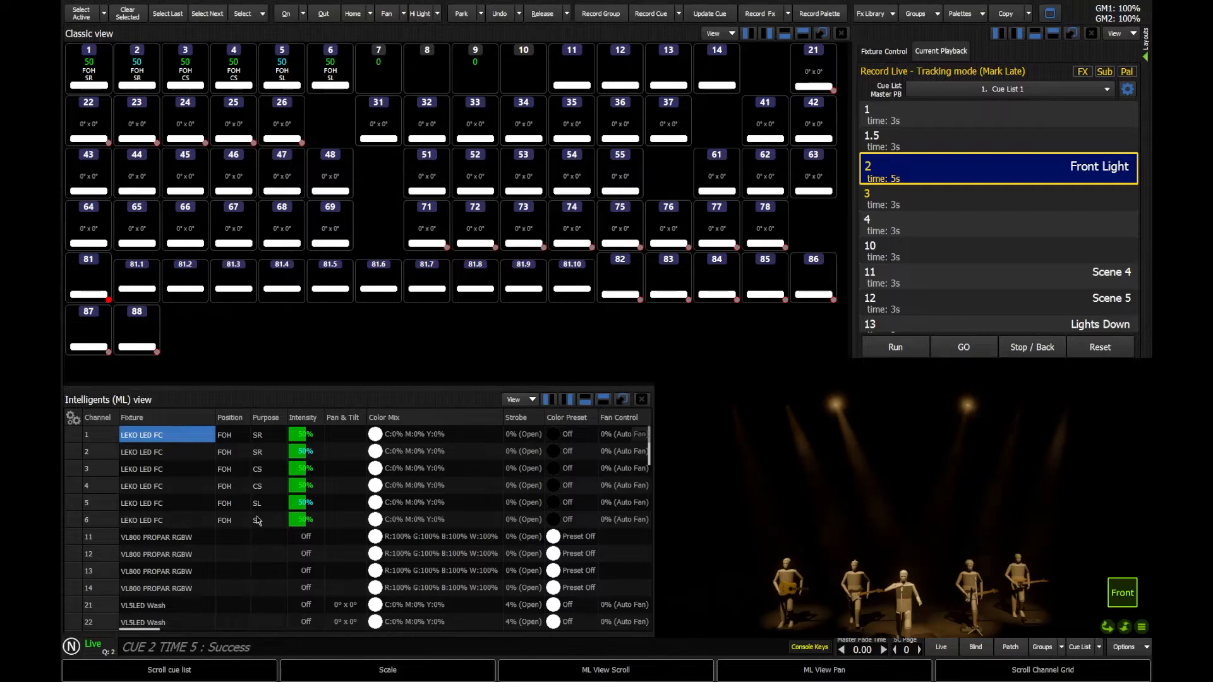
pyautogui.write('CUE 2 TIME')
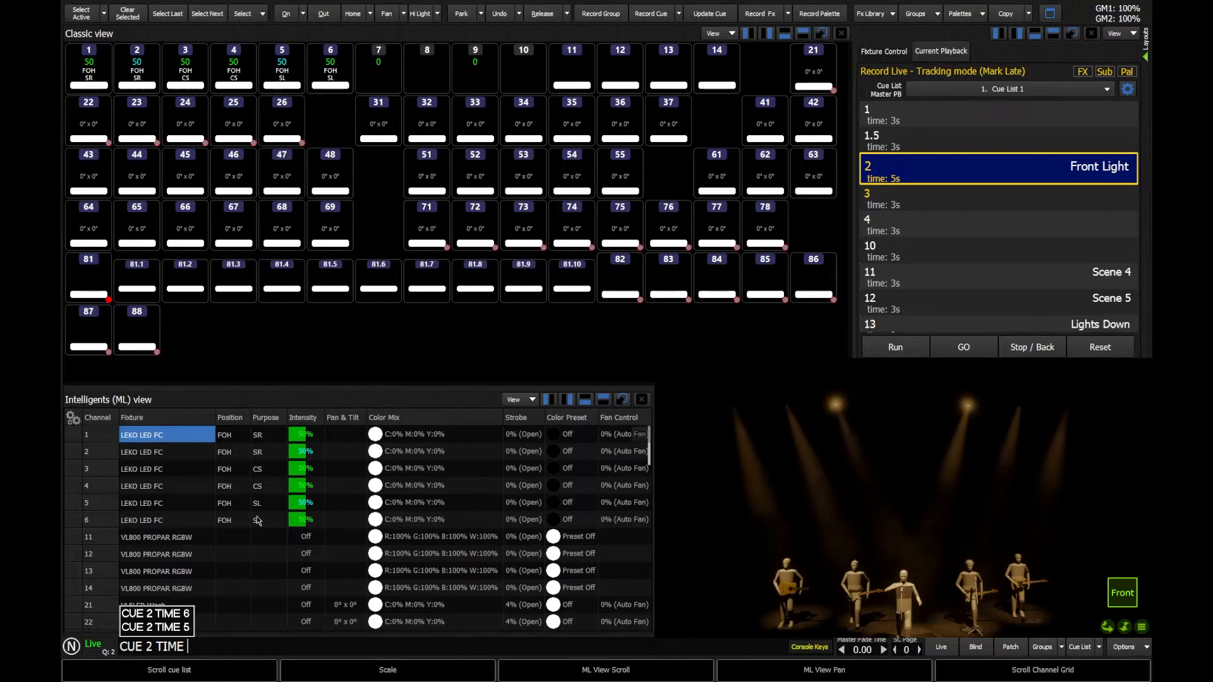
pyautogui.write('5')
pyautogui.press('Return')
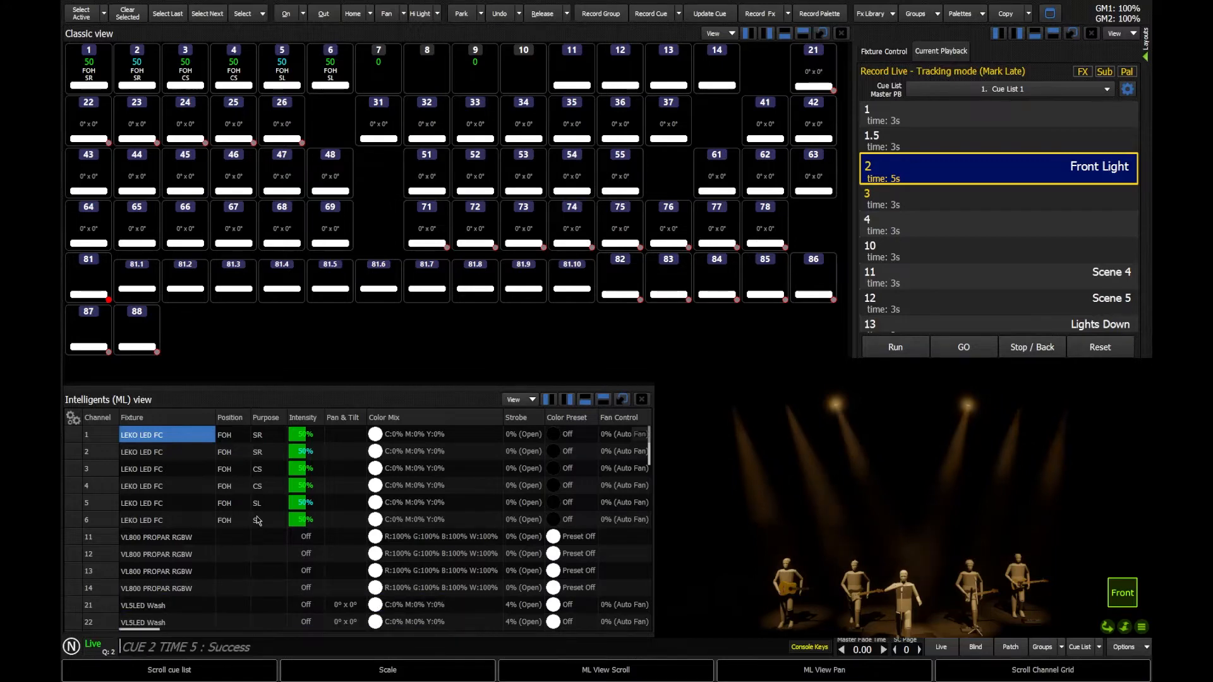
pyautogui.write('t7')
pyautogui.press('Return')
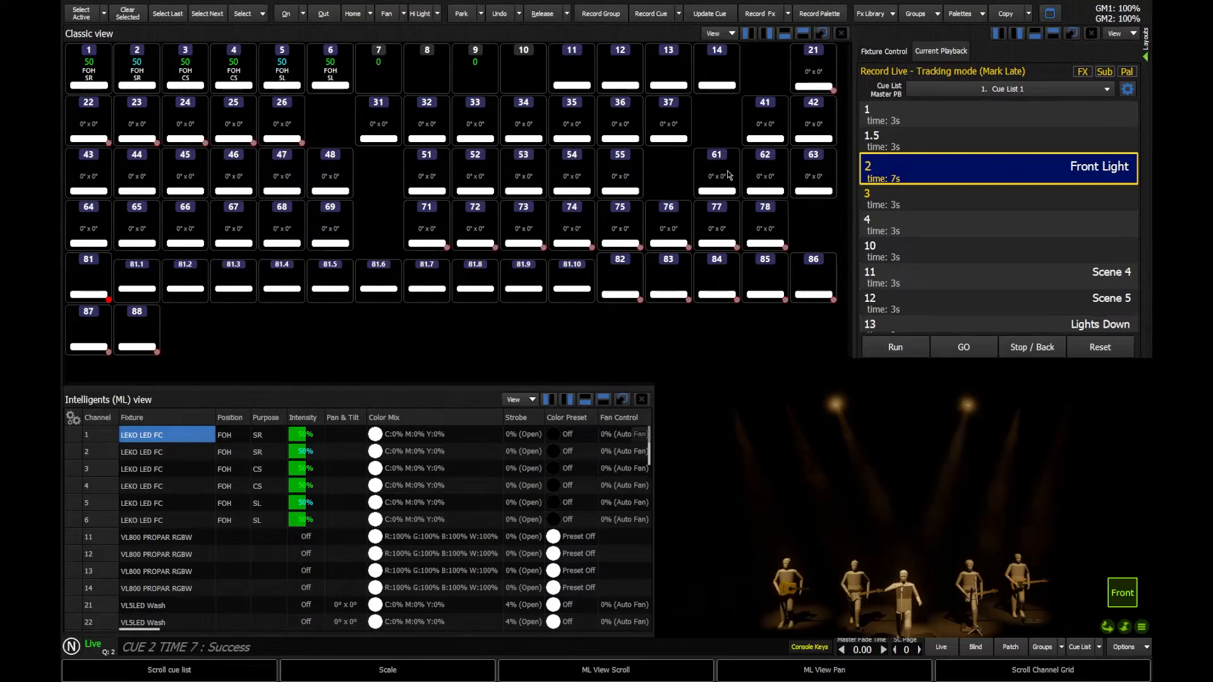
# Replay cue 2 from cue 1.5 to check the 7-second fade, then reset playback.
pyautogui.doubleClick(953, 139)
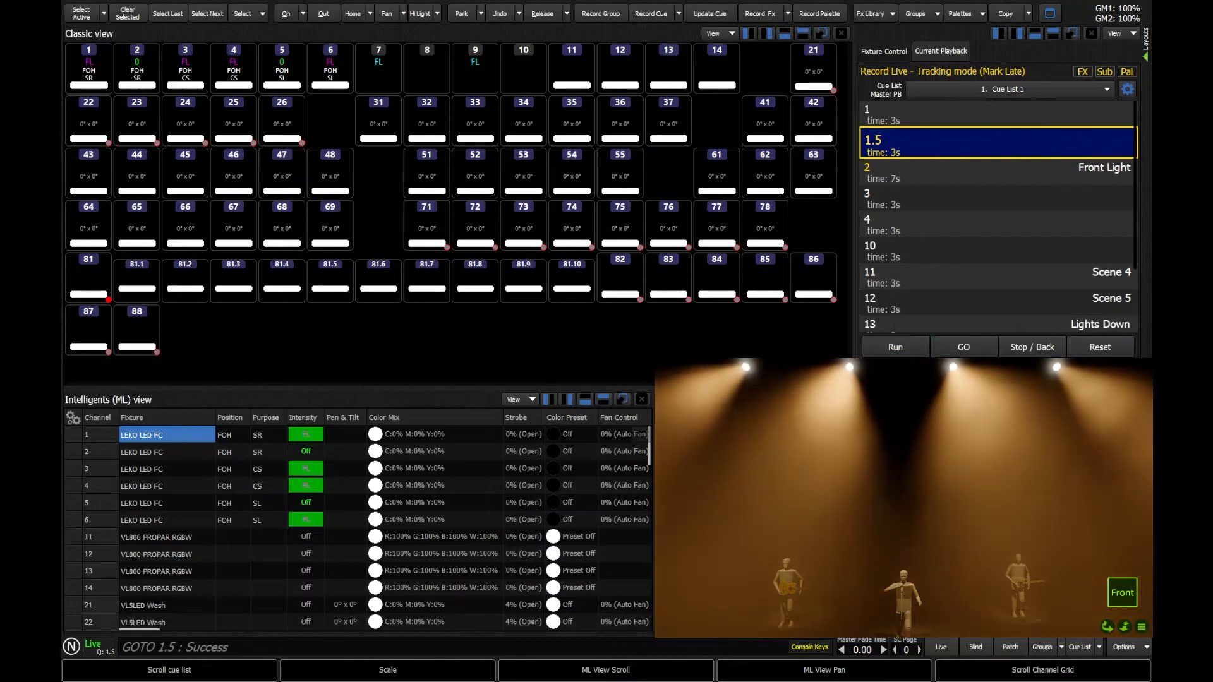
pyautogui.click(978, 349)
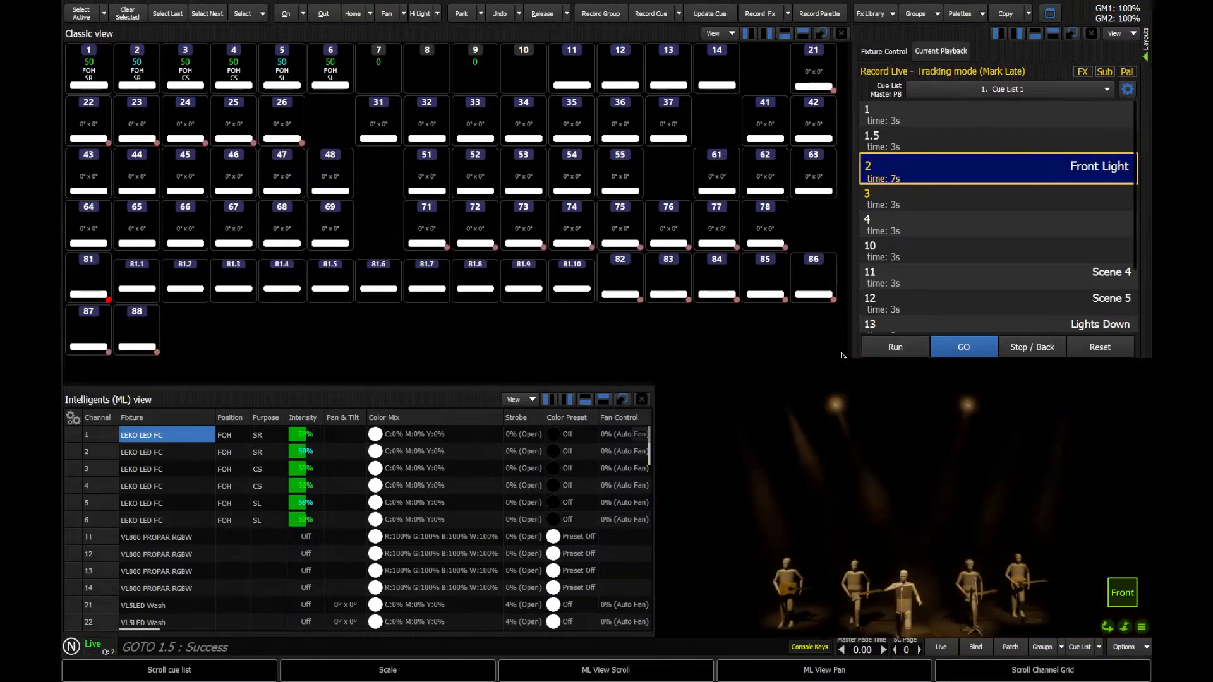
pyautogui.click(1106, 348)
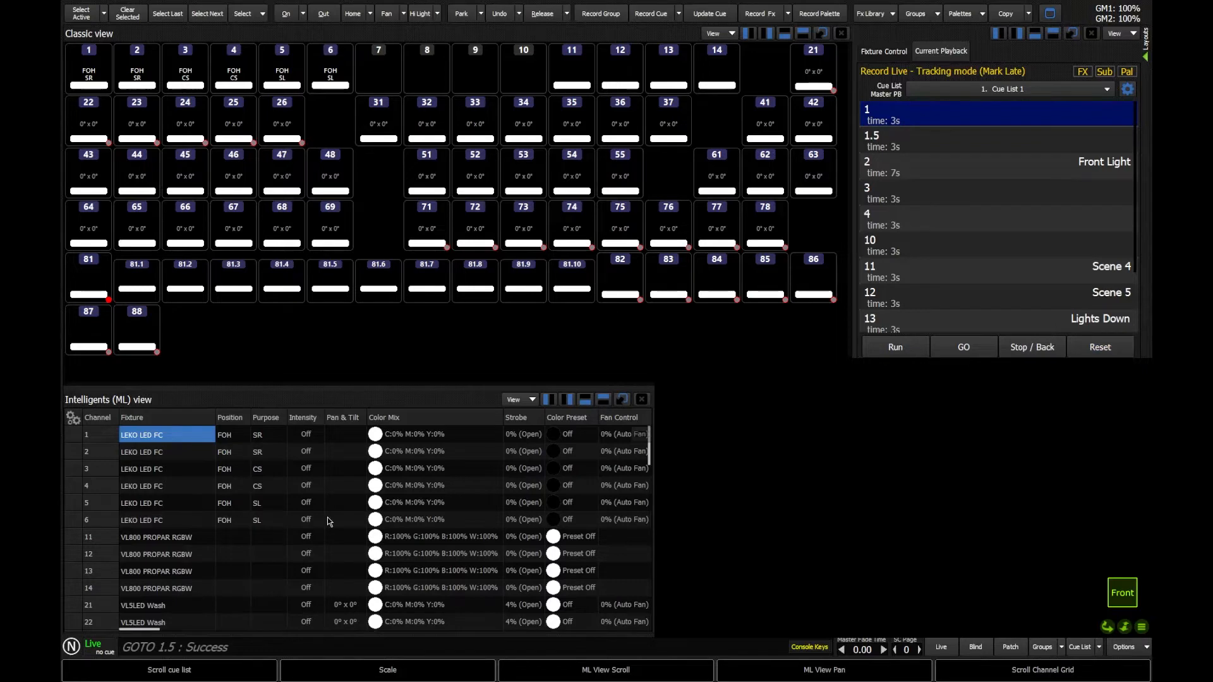
# Set cue 2 Front Light's split time to 2/7: 2 s up, 7 s down.
pyautogui.write('c2')
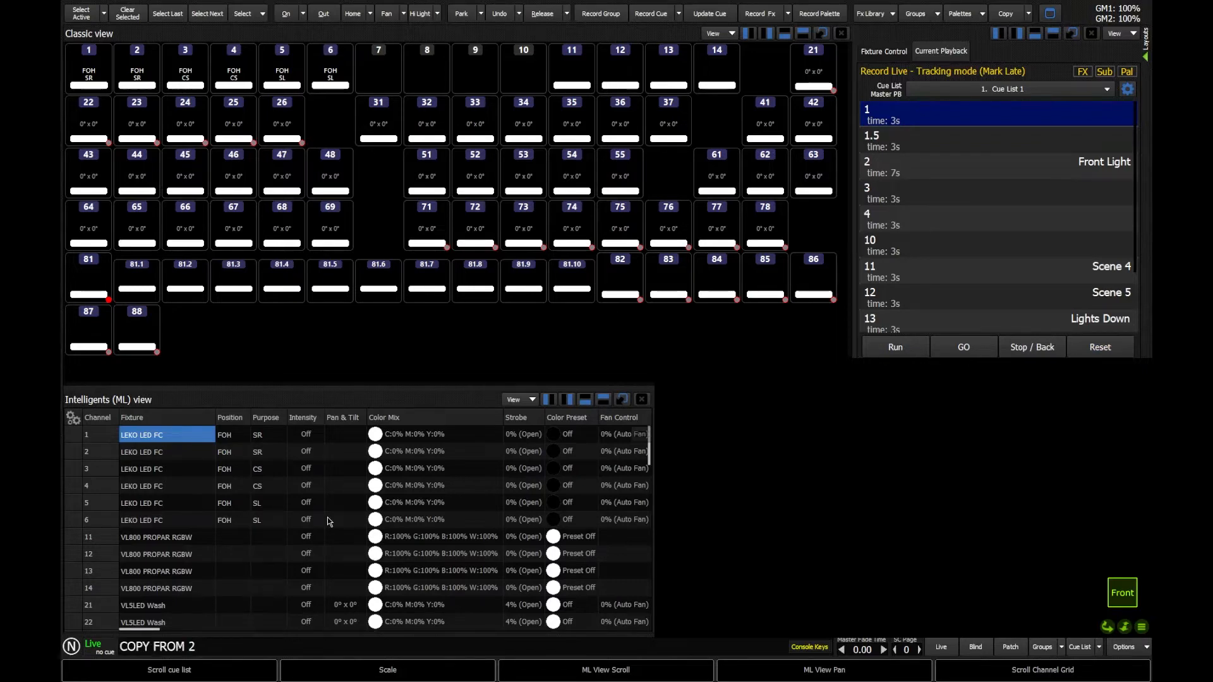
pyautogui.press('Escape')
pyautogui.write('q2')
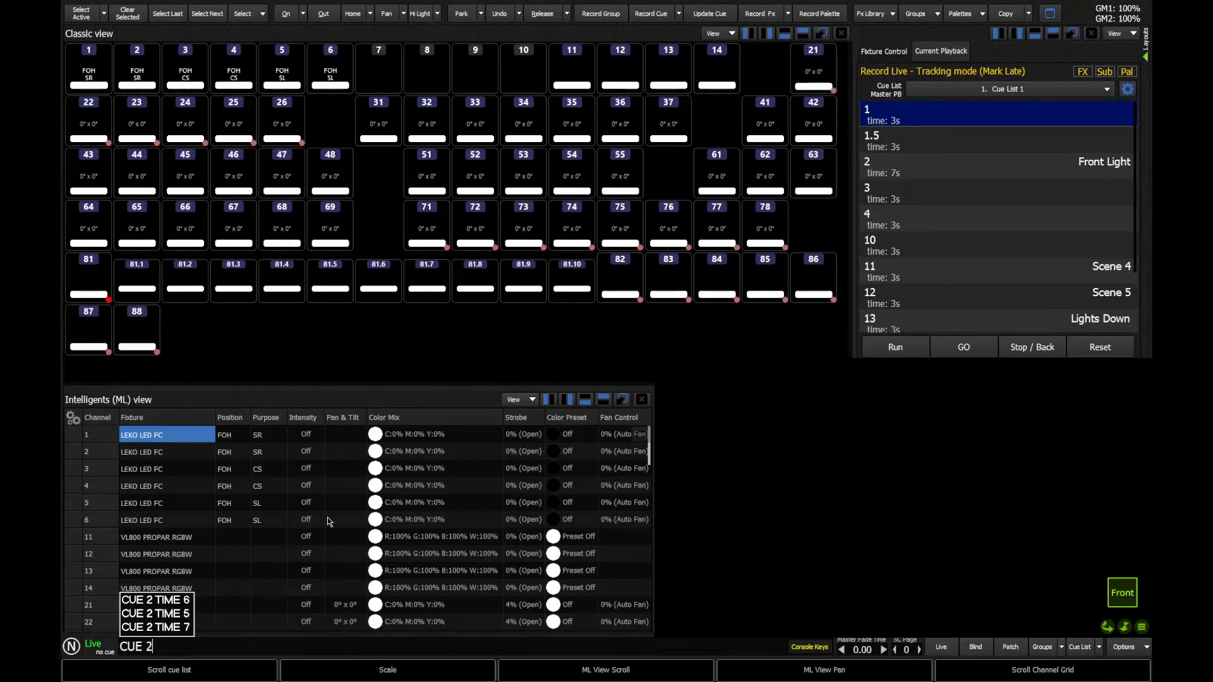
pyautogui.write('t')
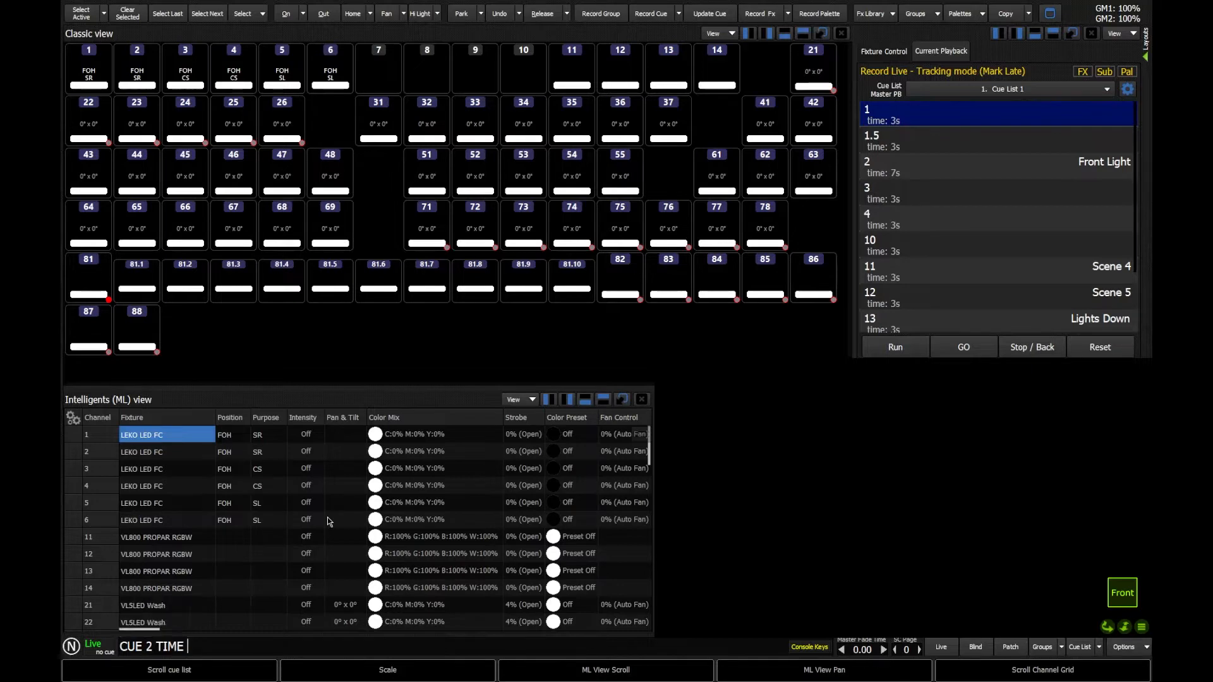
pyautogui.write('2/')
pyautogui.write('7')
pyautogui.press('Return')
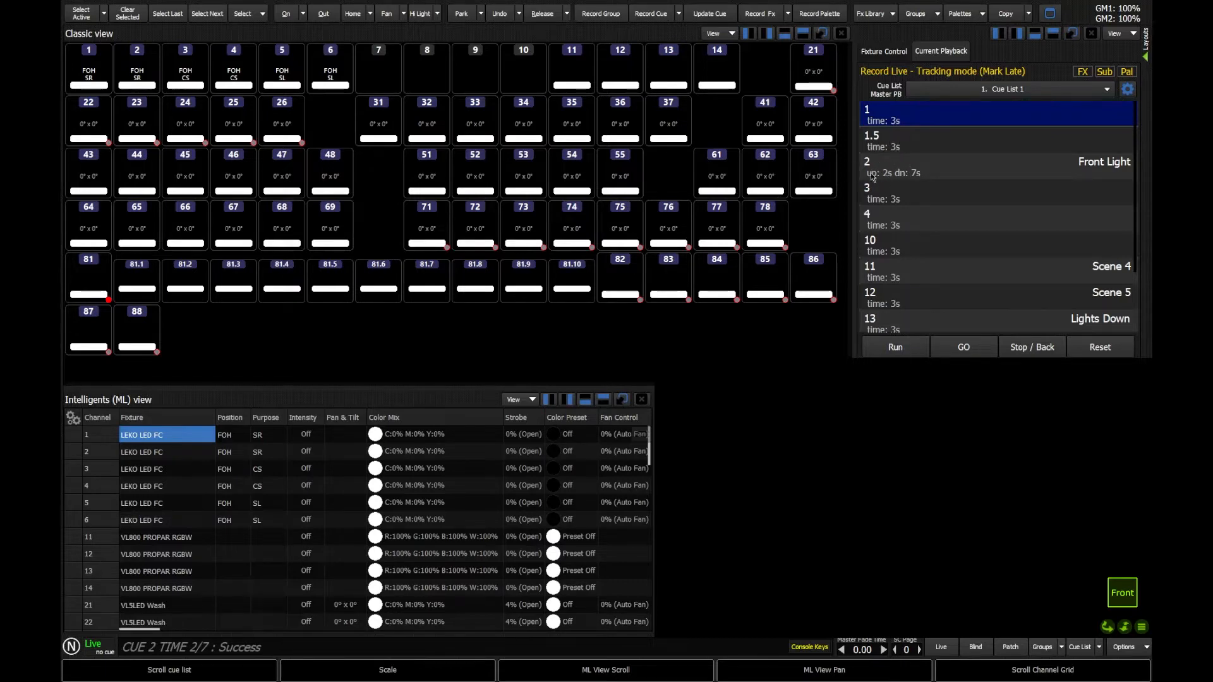
pyautogui.doubleClick(926, 143)
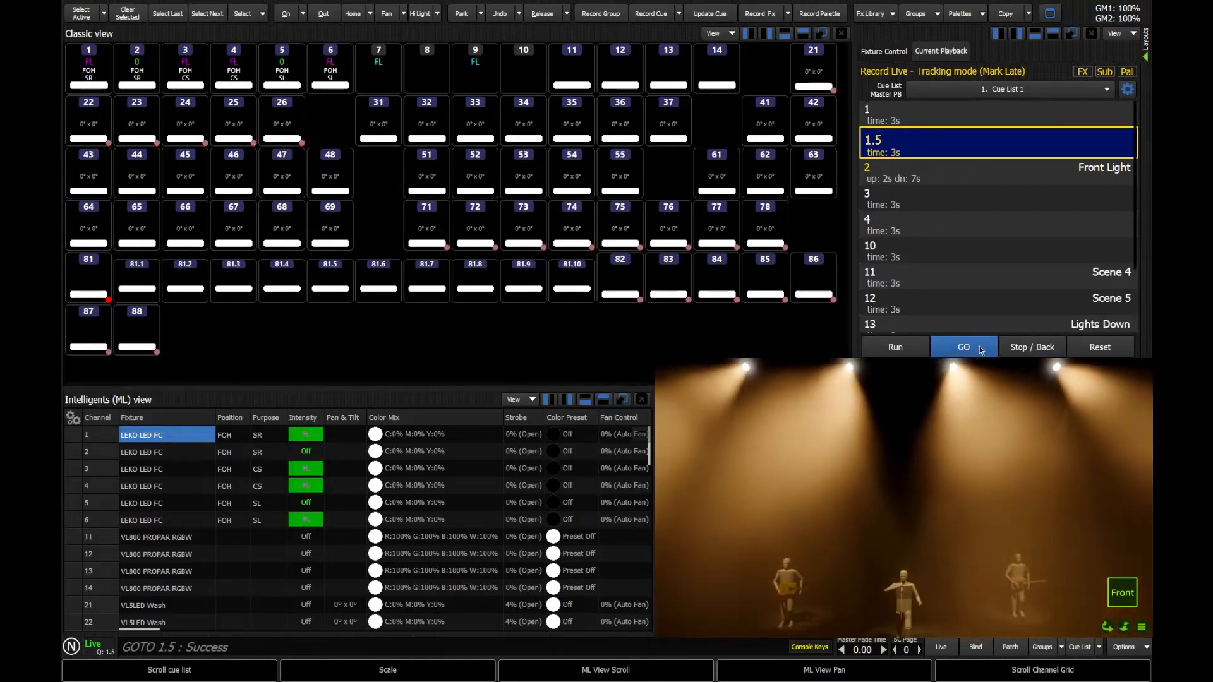
pyautogui.click(980, 351)
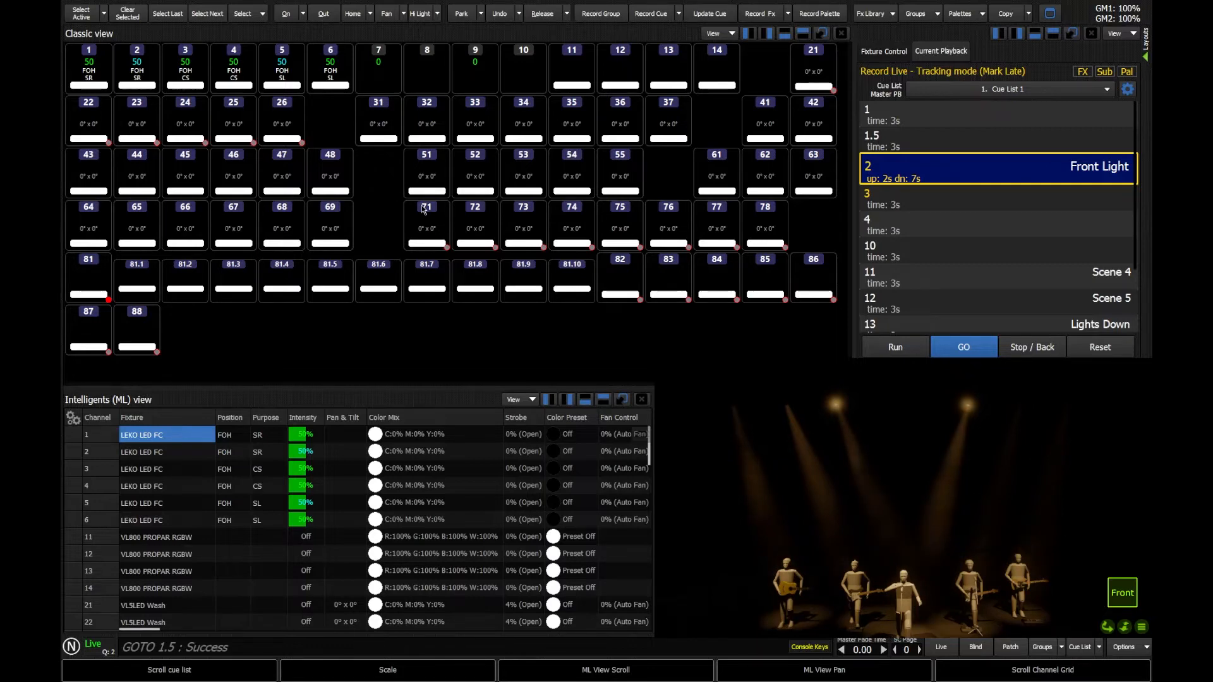
pyautogui.click(1093, 347)
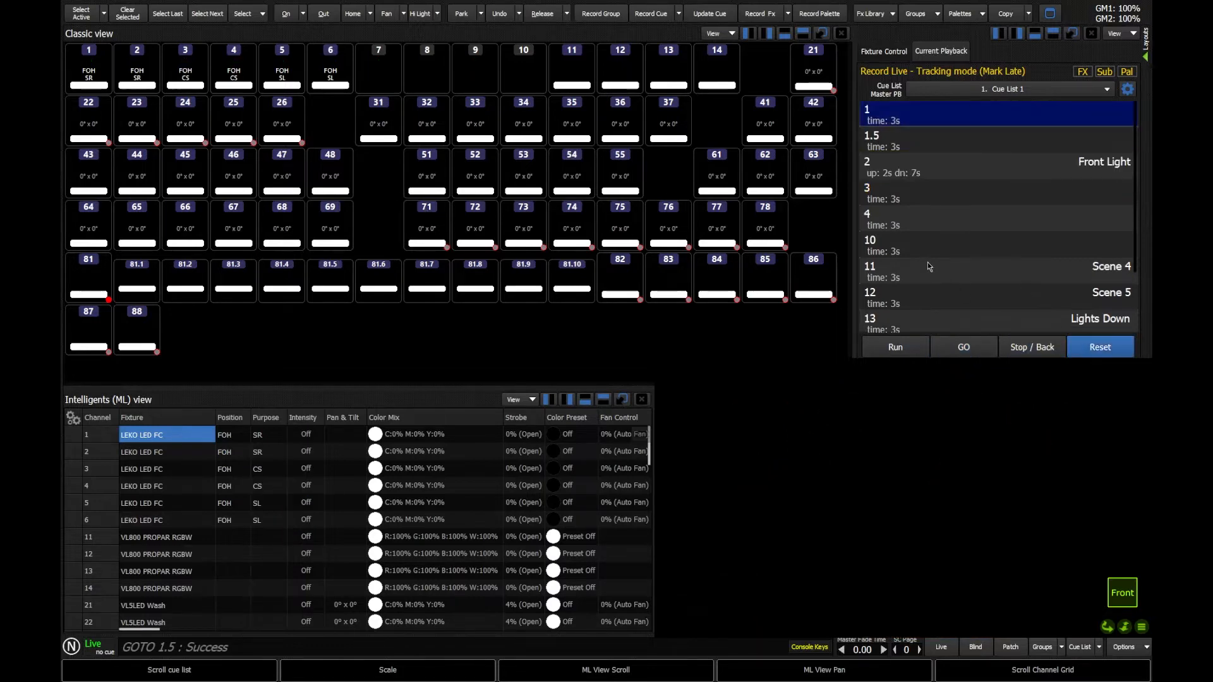
pyautogui.scroll(-1, 928, 264)
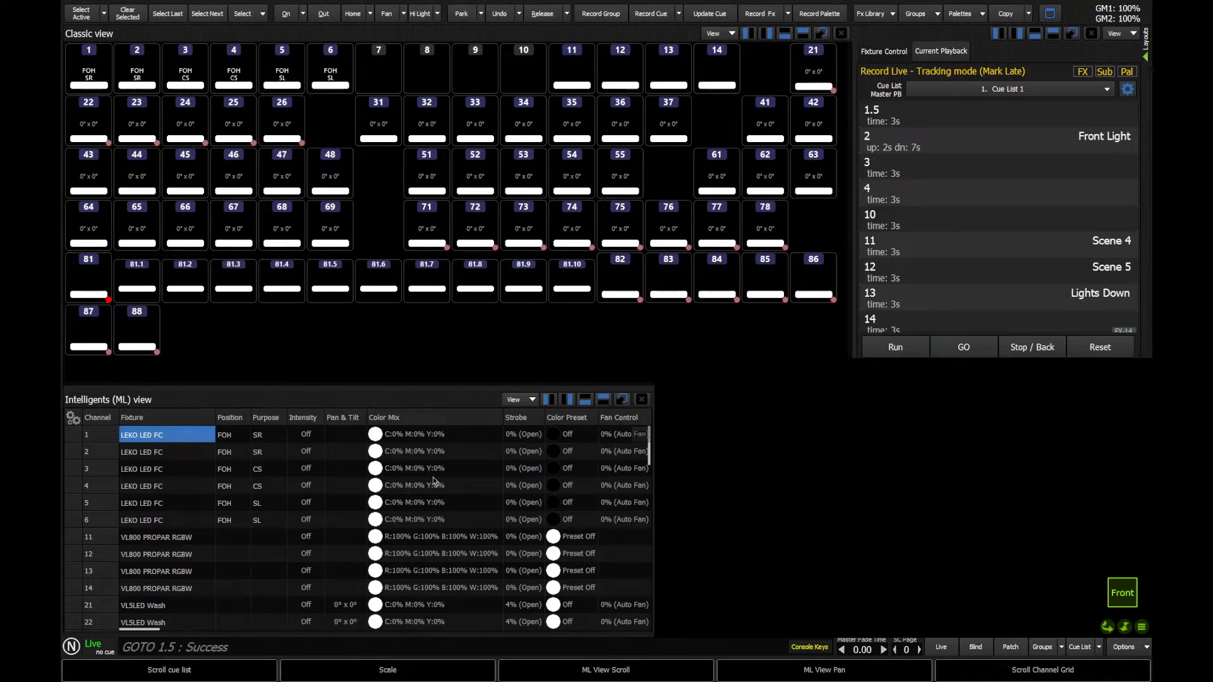
# Apply an 8-second time to cues 10, 11 and 12 with CUE 10 THRU 12 TIME 8.
pyautogui.write('q')
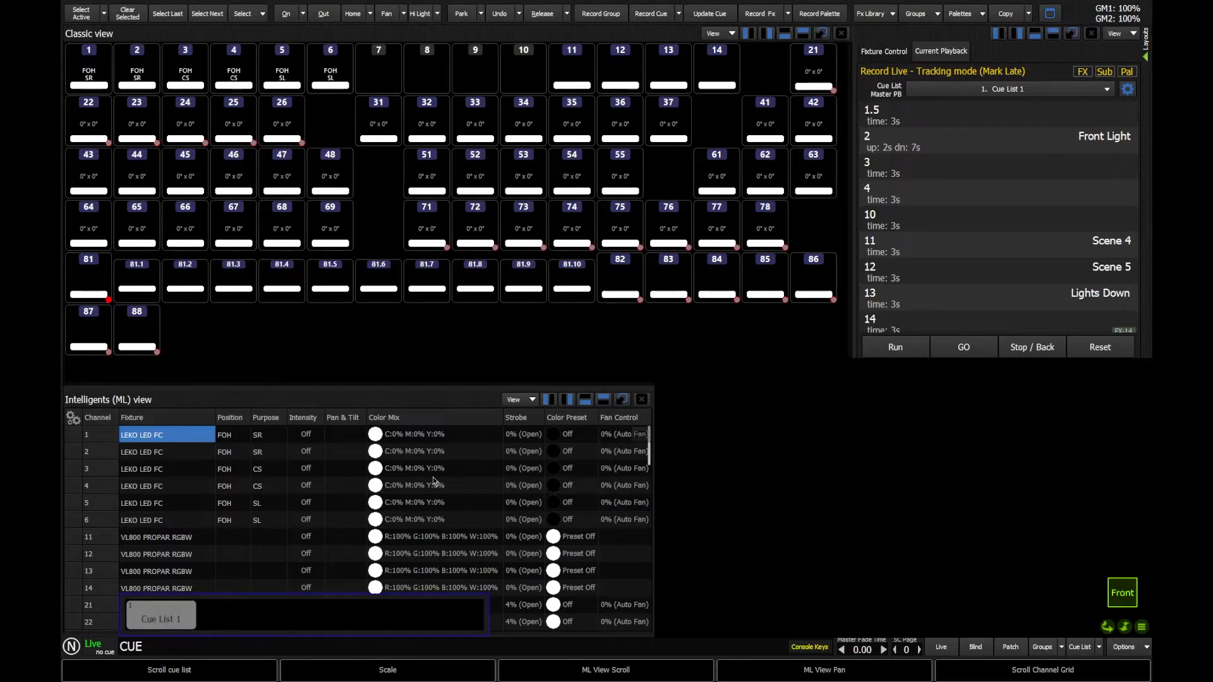
pyautogui.write('10thru')
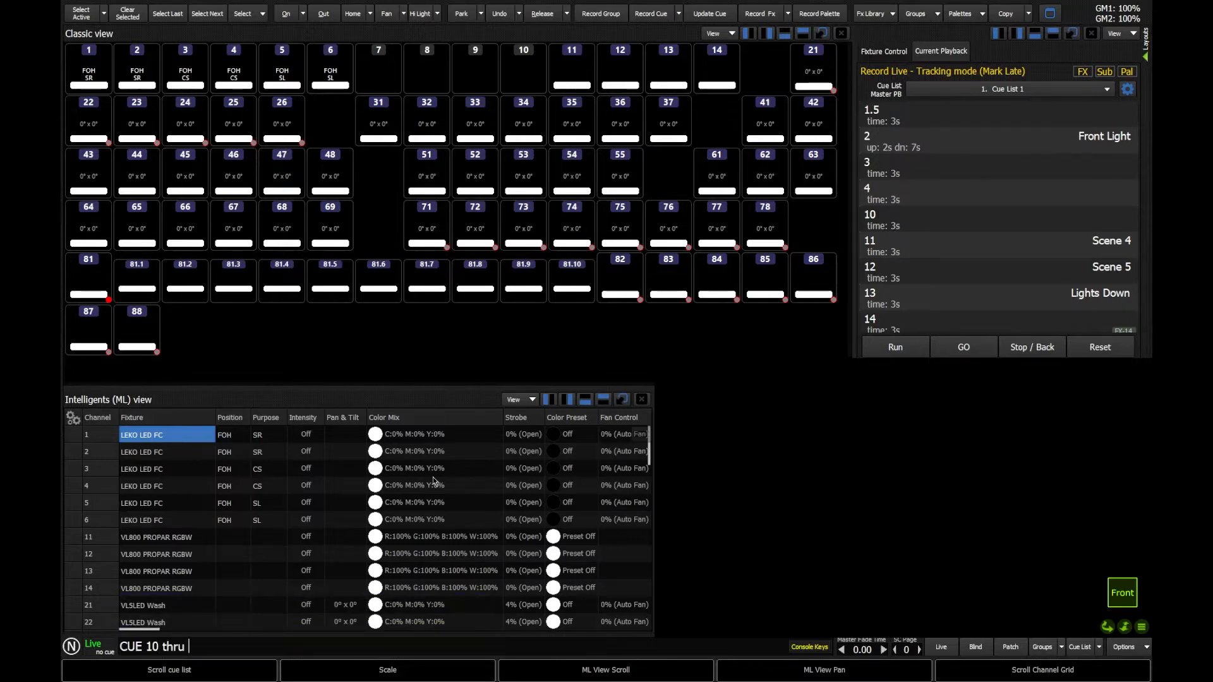
pyautogui.write('12i8')
pyautogui.press('Return')
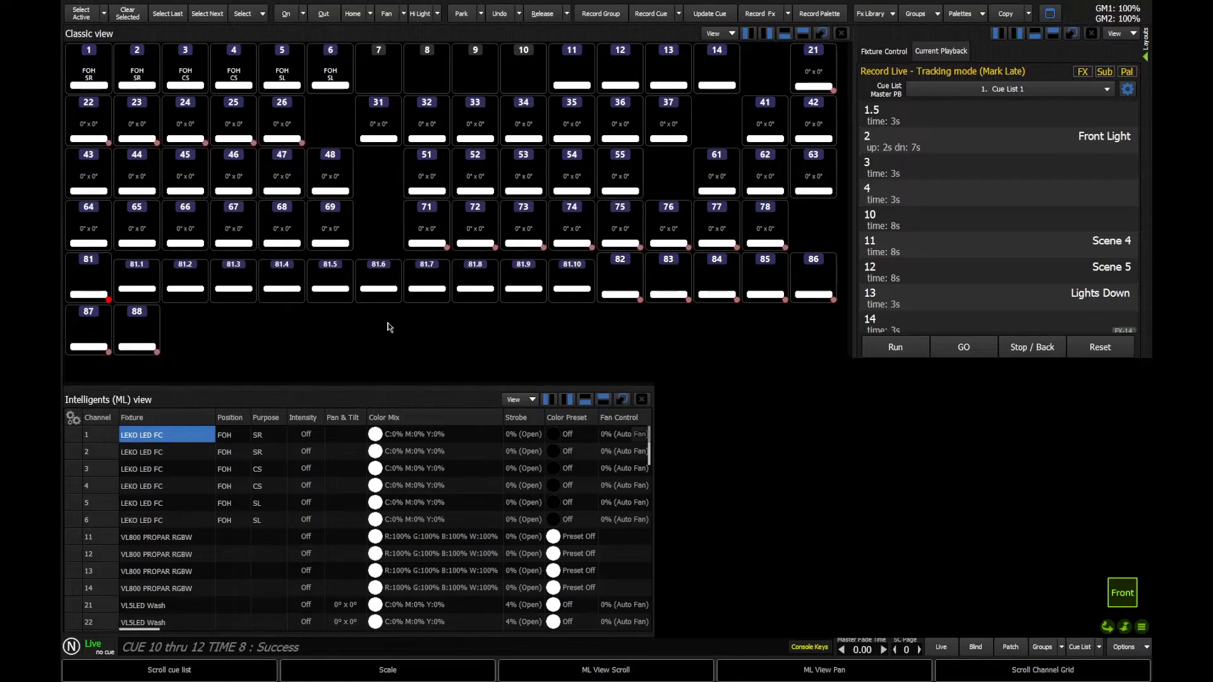
# Adjust cue 4's time by +2 then -4 seconds, and open cue 10's properties.
pyautogui.press('c')
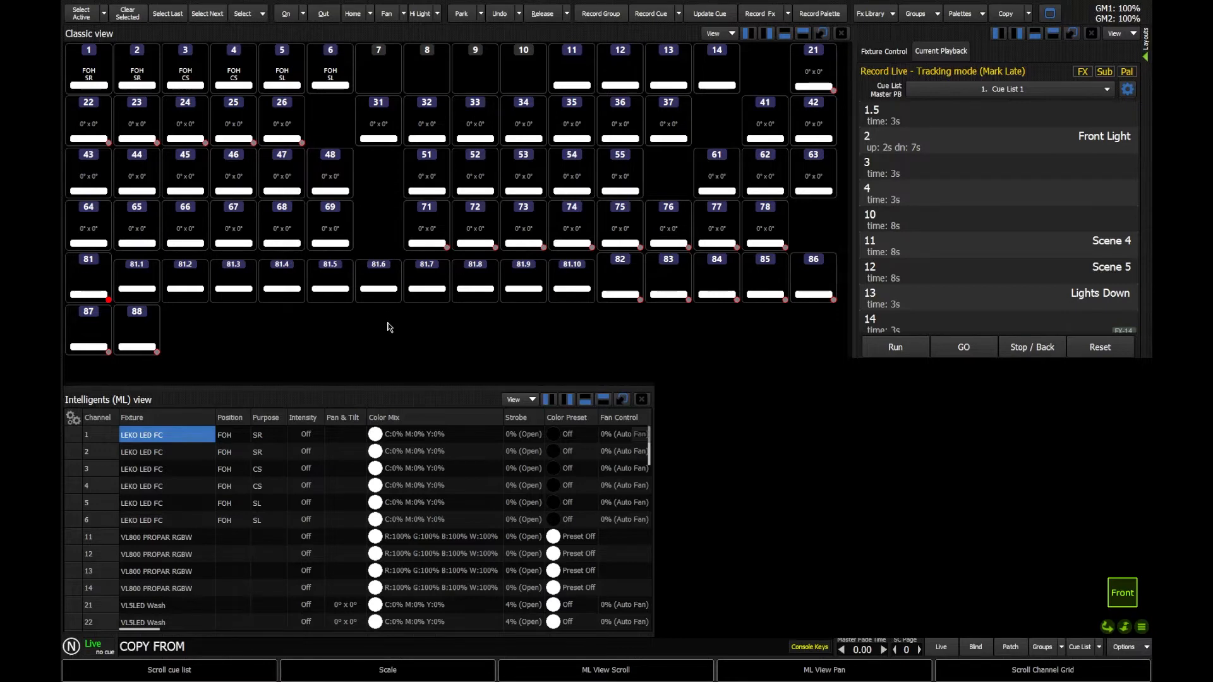
pyautogui.write('q4')
pyautogui.write('t')
pyautogui.write('+2')
pyautogui.press('Return')
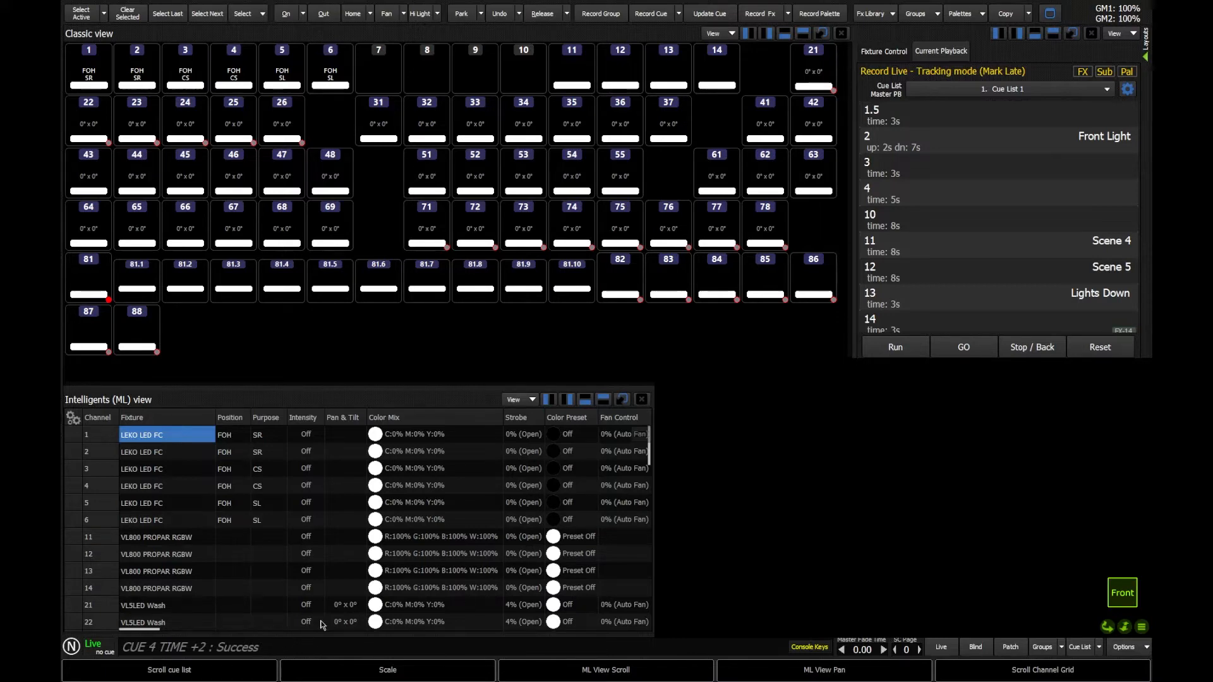
pyautogui.write('cene 4')
pyautogui.press('BackSpace')
pyautogui.press('BackSpace')
pyautogui.write('q')
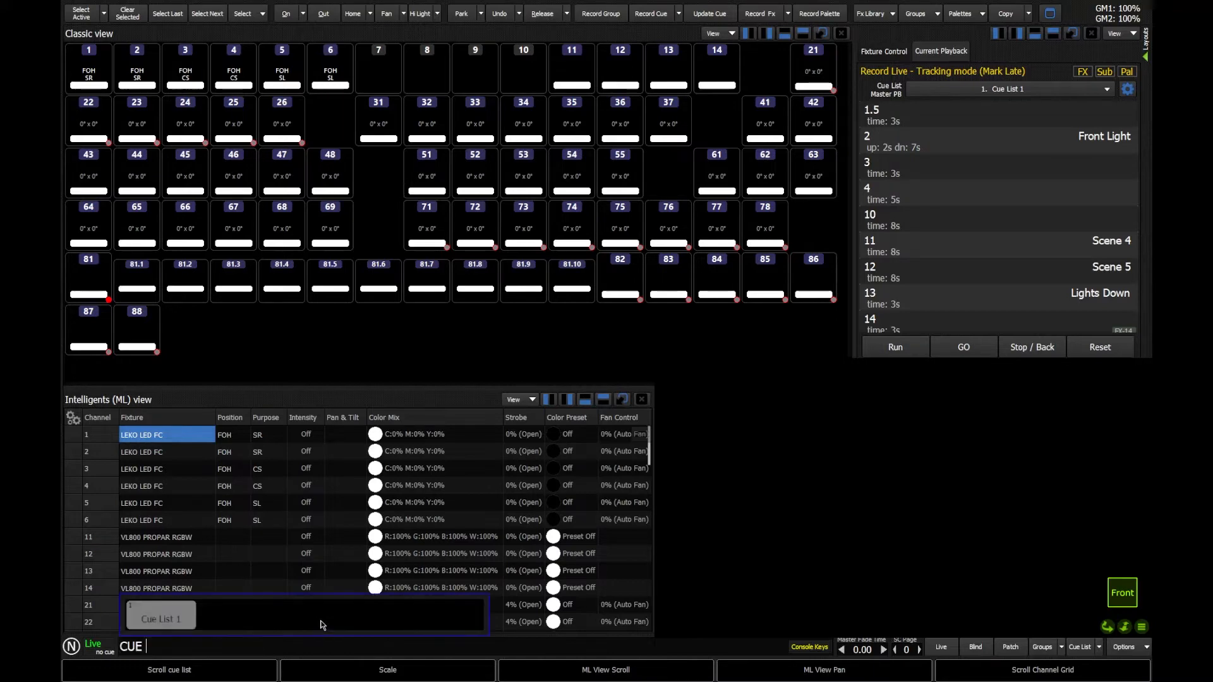
pyautogui.write('4t')
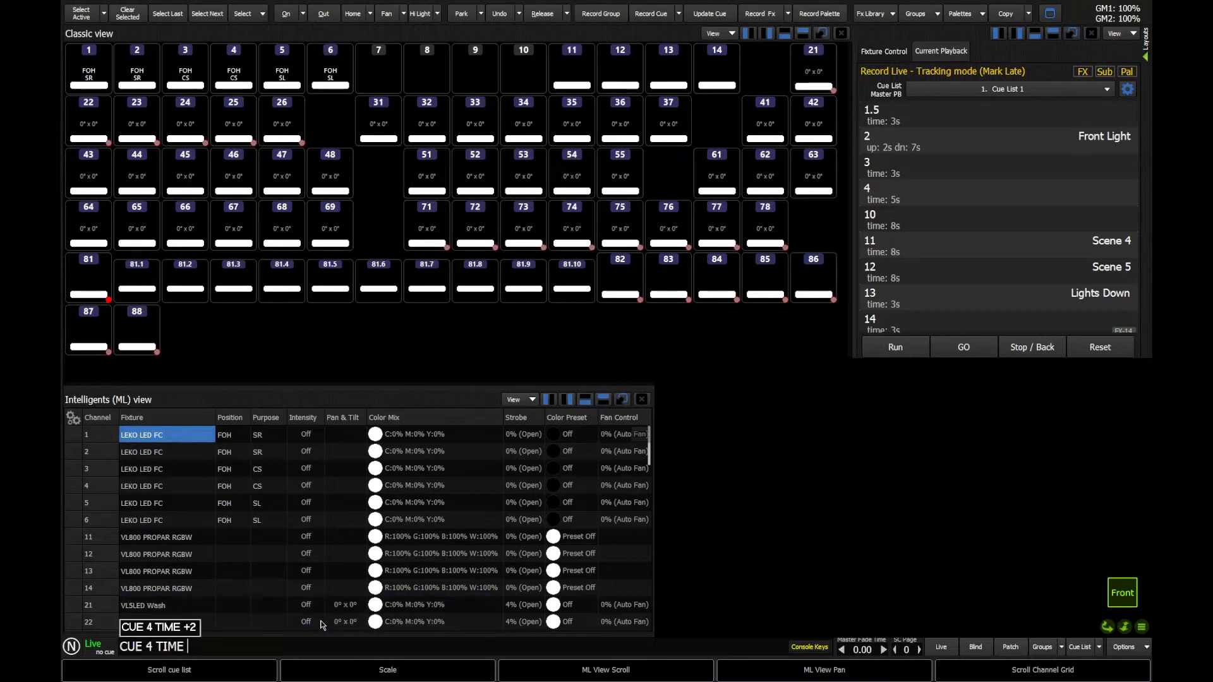
pyautogui.write('-4')
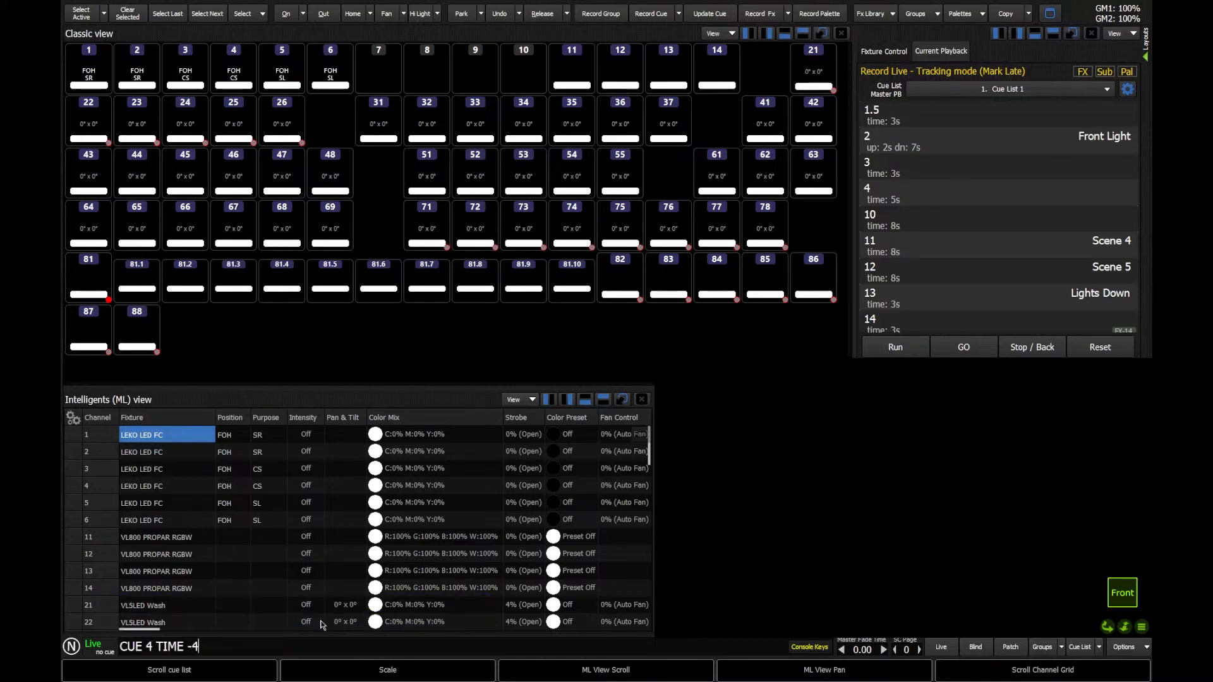
pyautogui.press('Return')
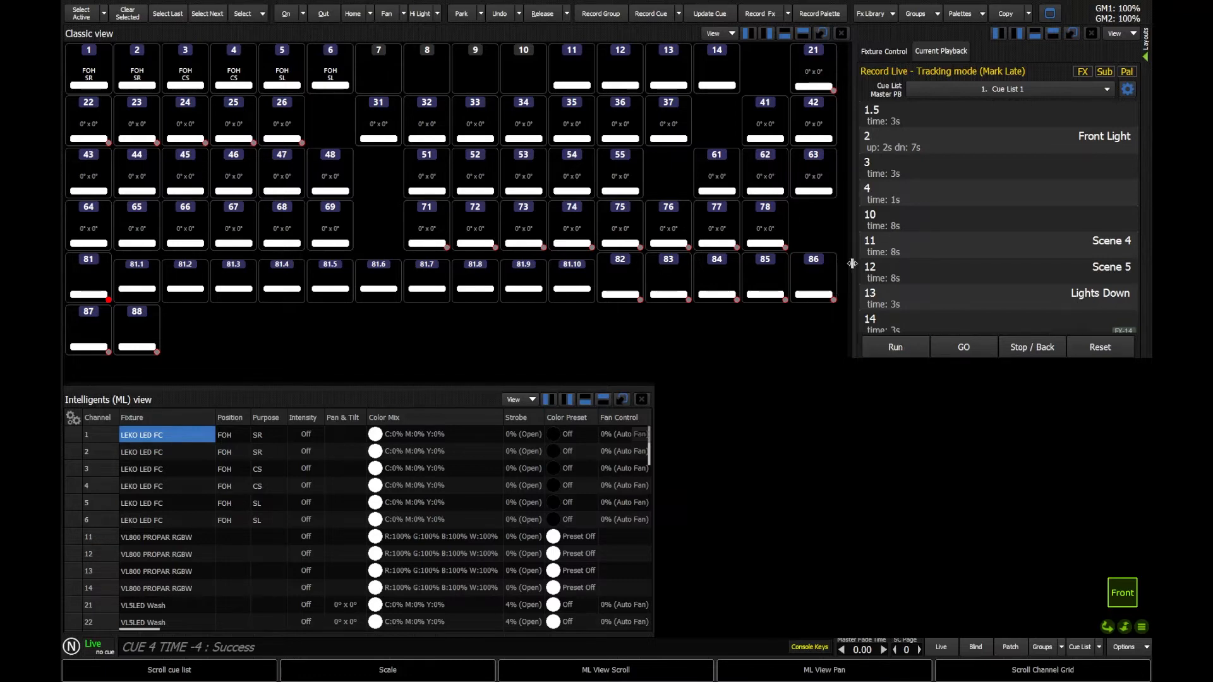
pyautogui.doubleClick(874, 217)
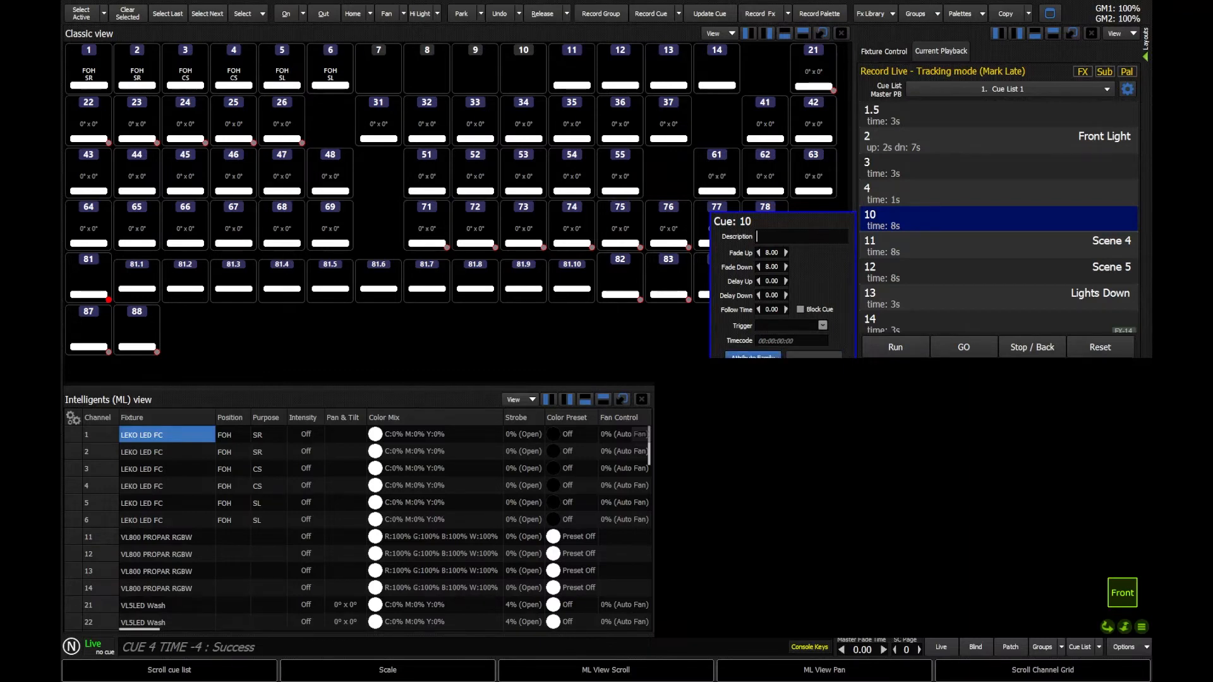
# Set cue 10's Color family fade to 3 s and Position family fade to 5 s.
pyautogui.click(753, 355)
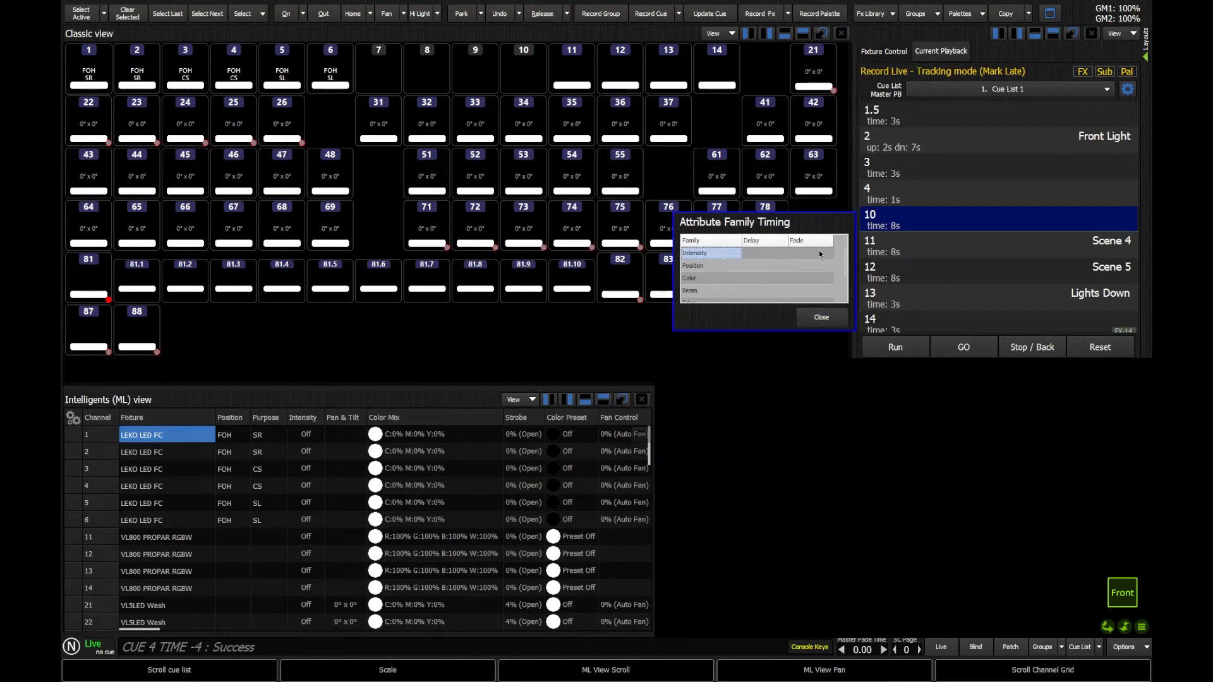
pyautogui.click(812, 280)
pyautogui.write('3')
pyautogui.press('Return')
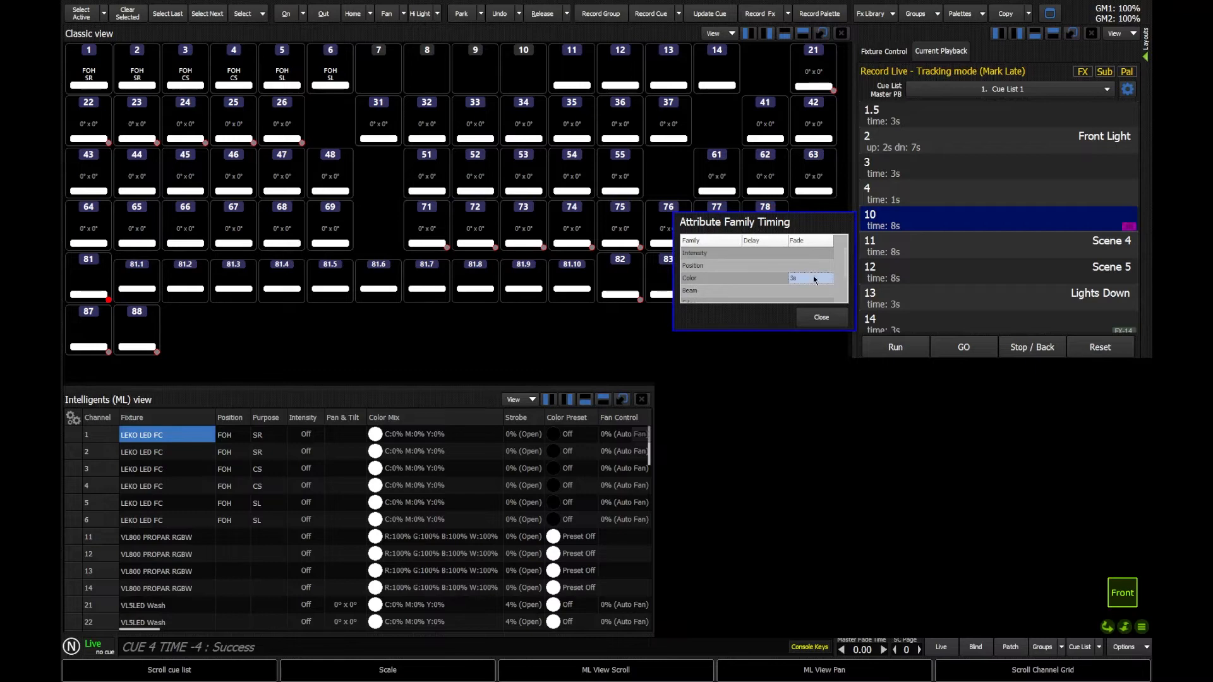
pyautogui.scroll(-2, 816, 287)
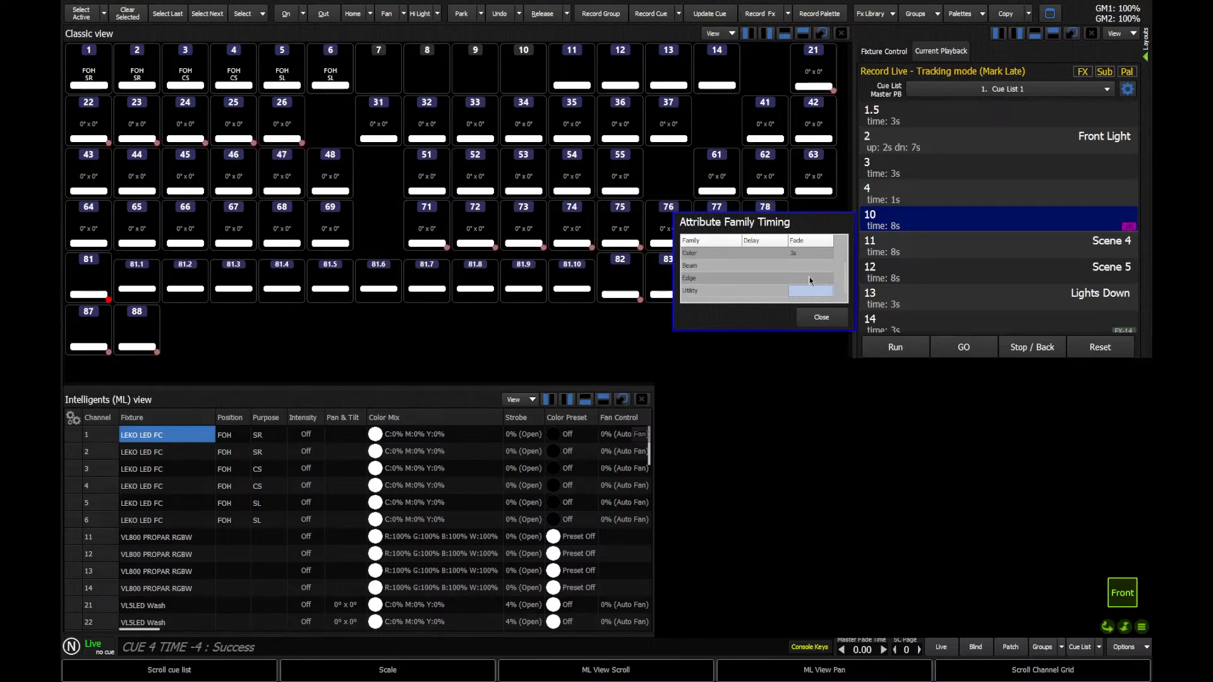
pyautogui.scroll(2, 809, 278)
pyautogui.press('Return')
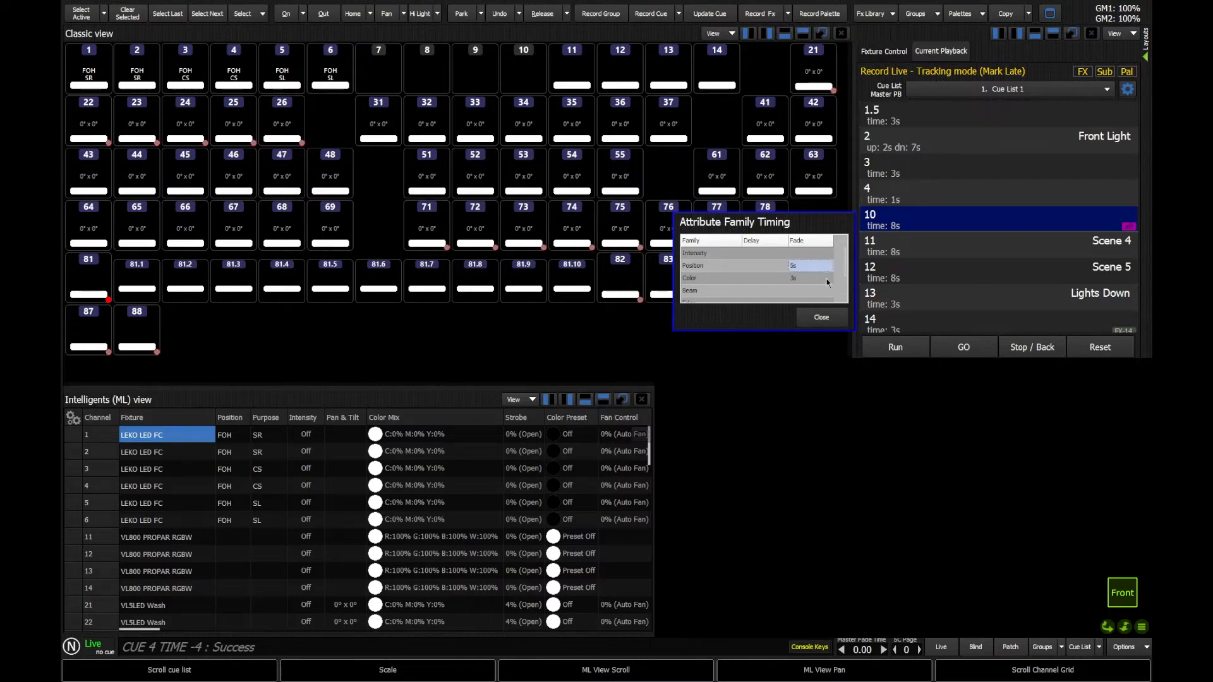
pyautogui.click(820, 315)
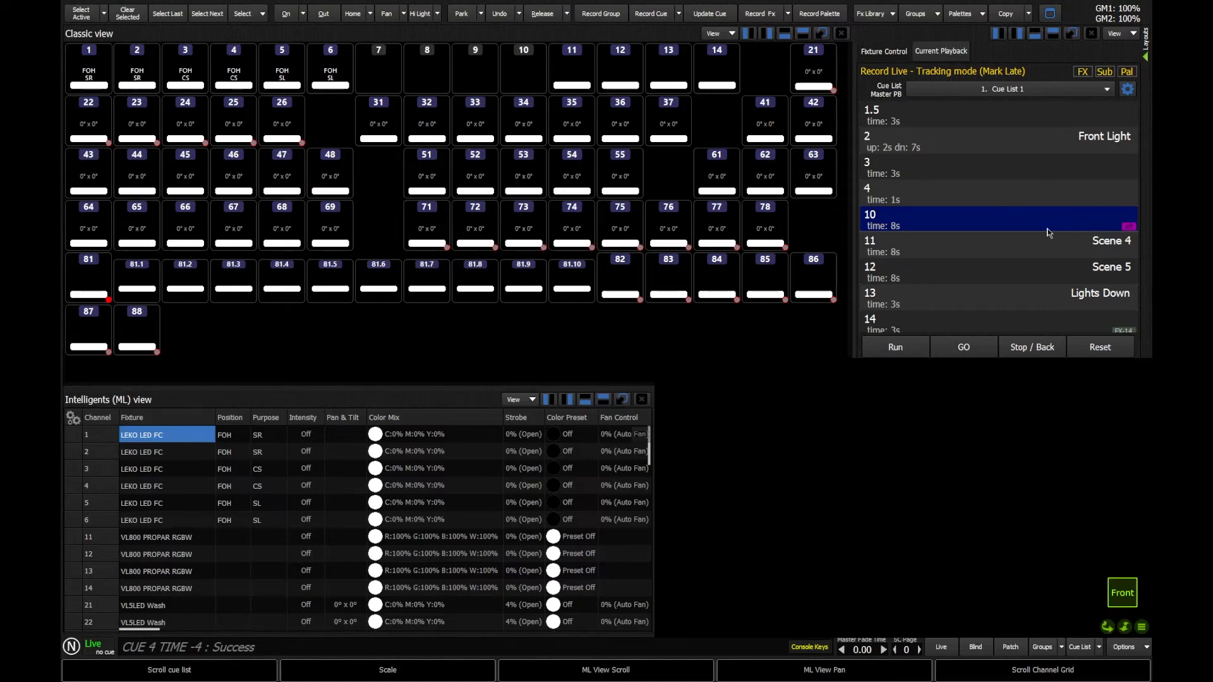
# Check cues 11, 12, 10 and 4, finishing with cue 10 live and its washes red.
pyautogui.doubleClick(896, 251)
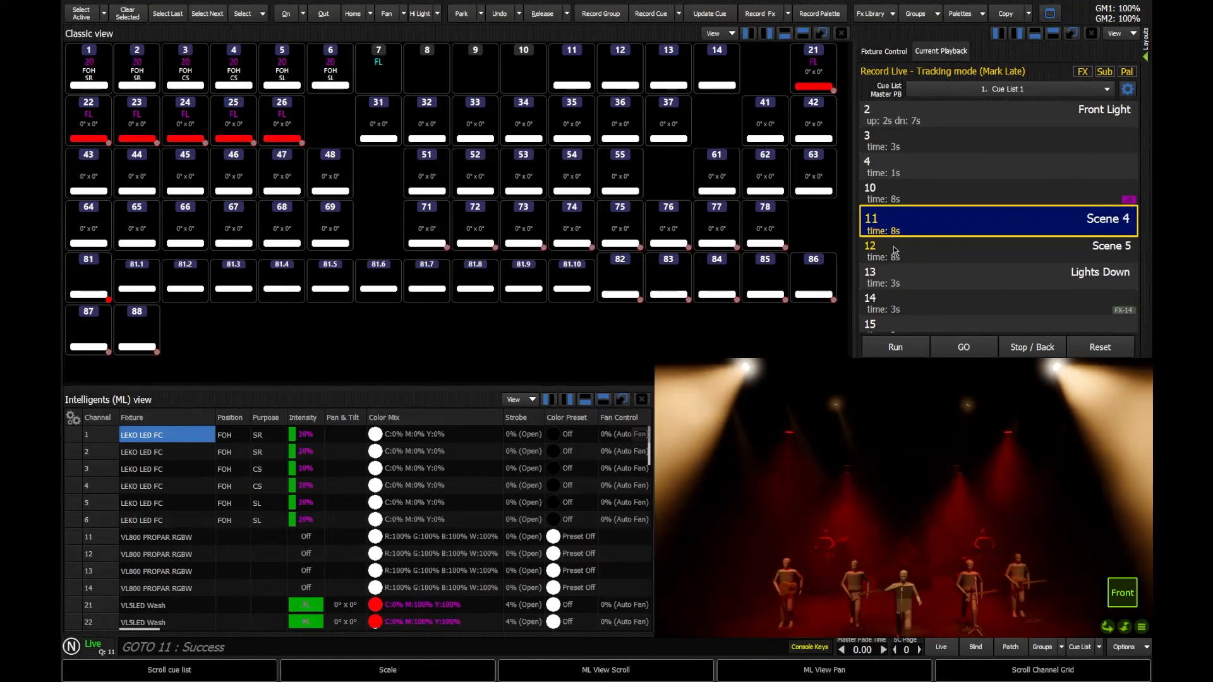
pyautogui.doubleClick(895, 251)
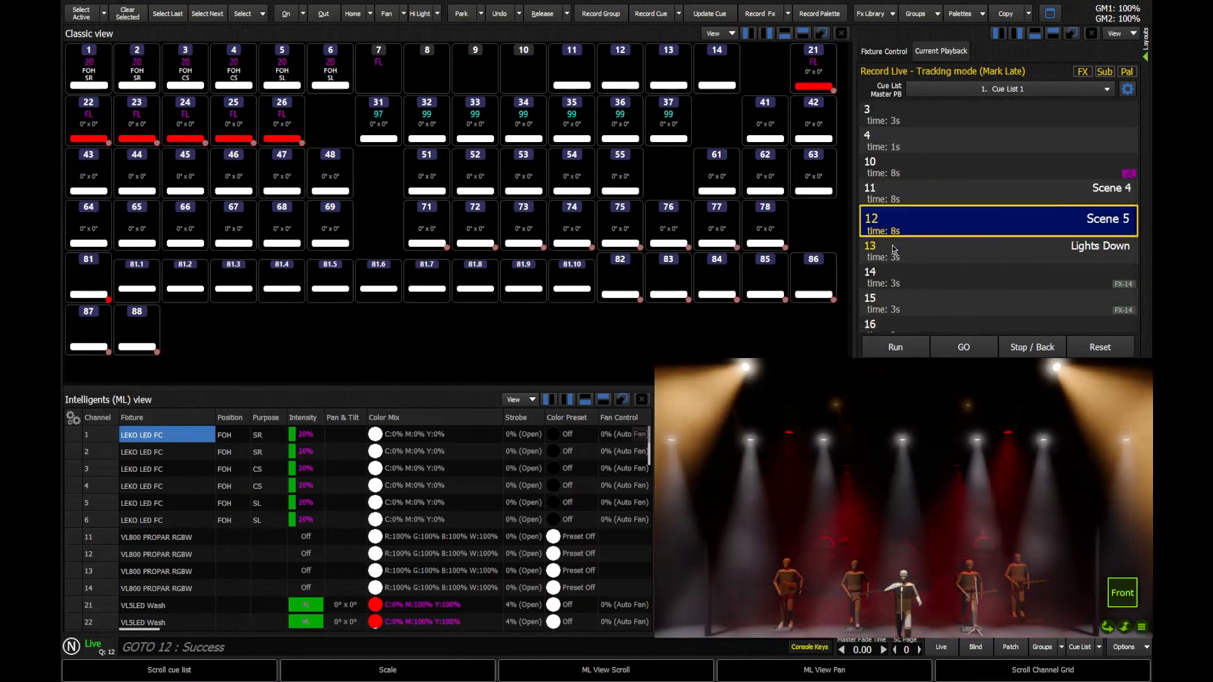
pyautogui.doubleClick(891, 194)
pyautogui.doubleClick(890, 193)
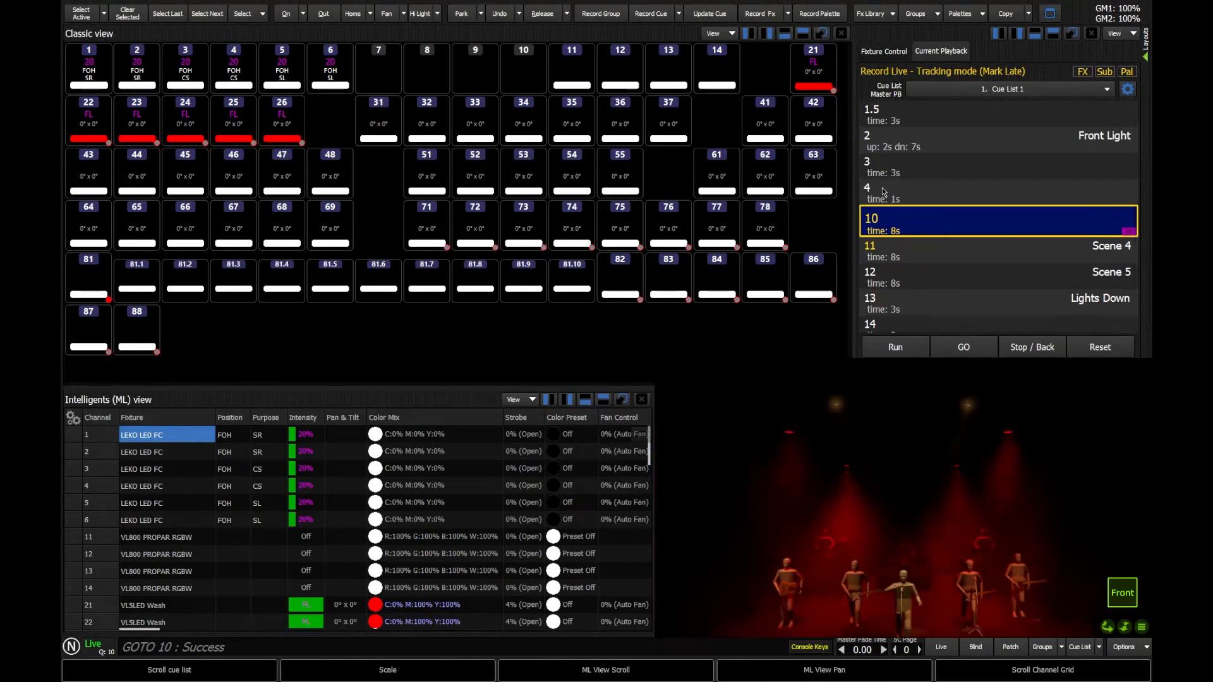
pyautogui.doubleClick(885, 192)
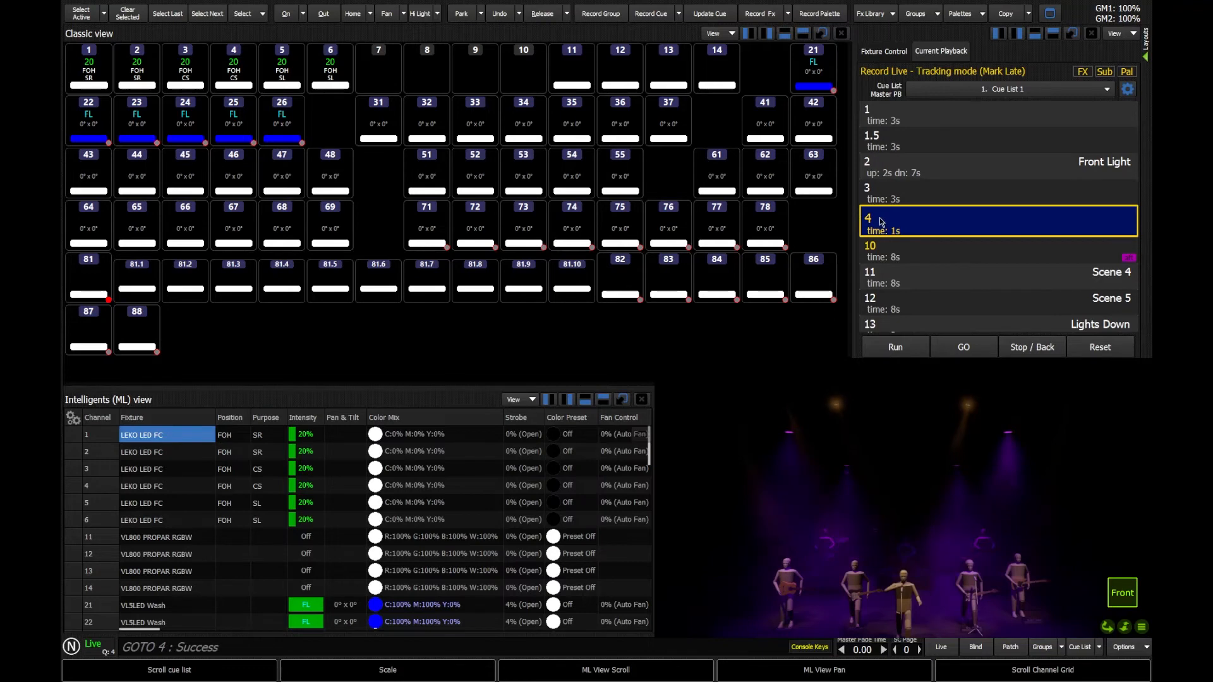
pyautogui.doubleClick(895, 251)
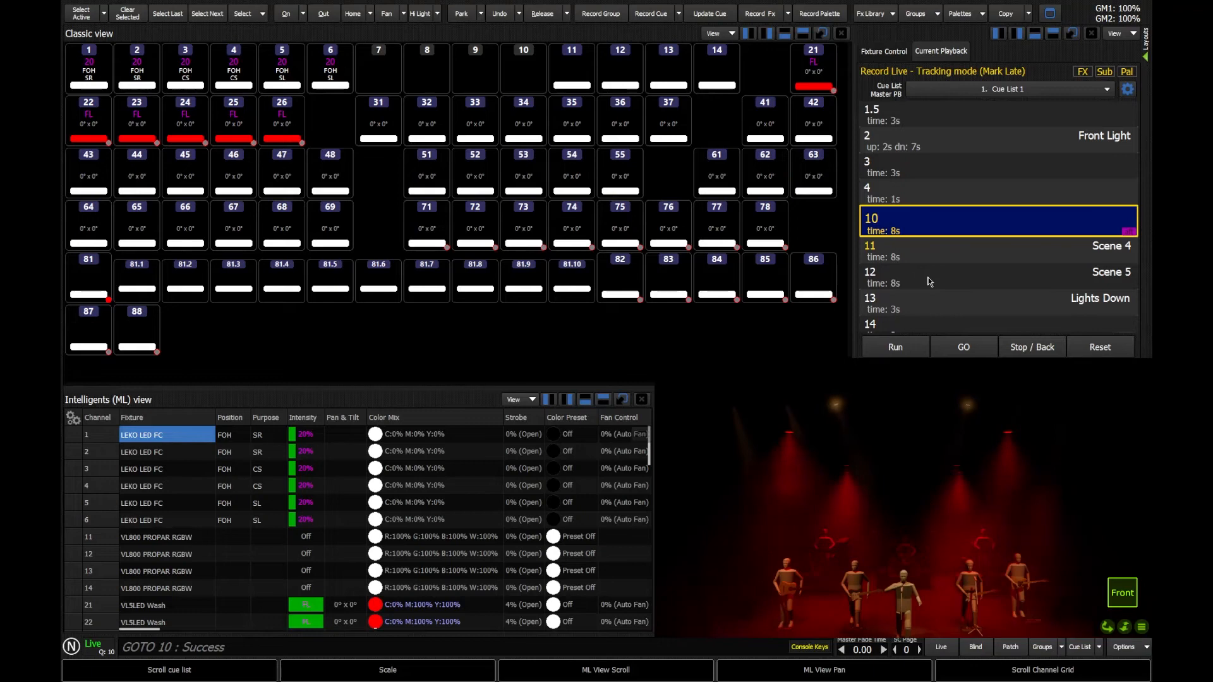
# Give cue 10 a 0 s Color fade time, then make cue 4 live again.
pyautogui.press('t')
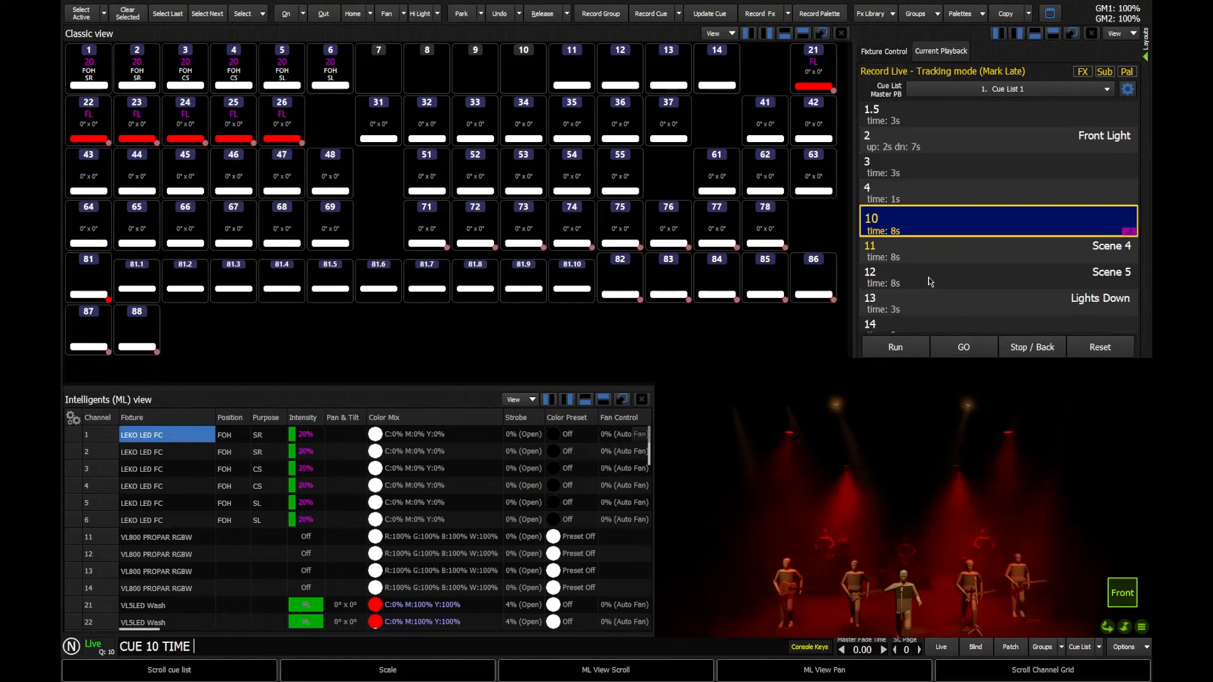
pyautogui.write('/t')
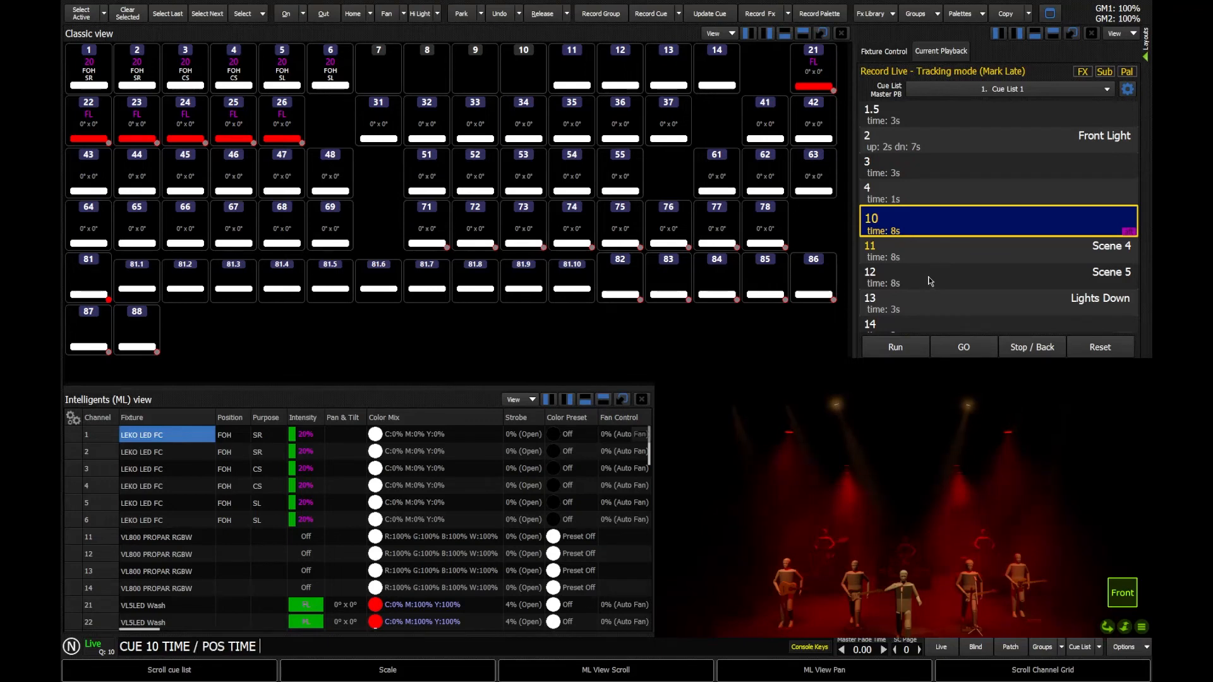
pyautogui.write('t')
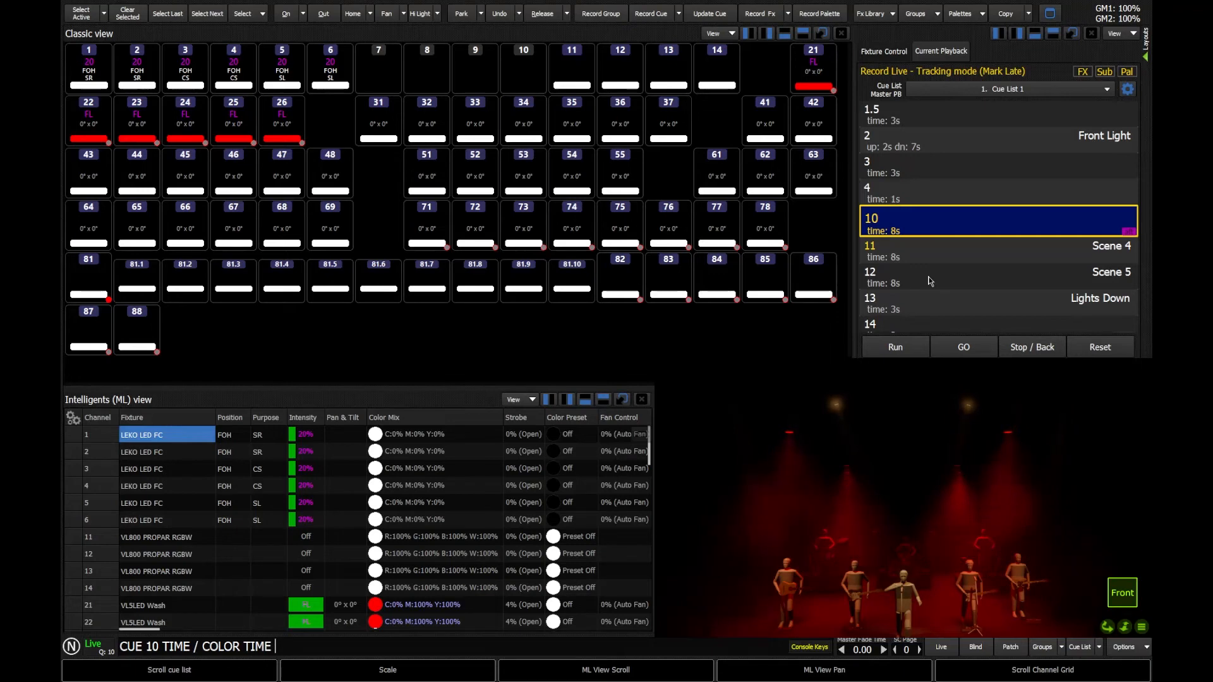
pyautogui.write('0')
pyautogui.press('Return')
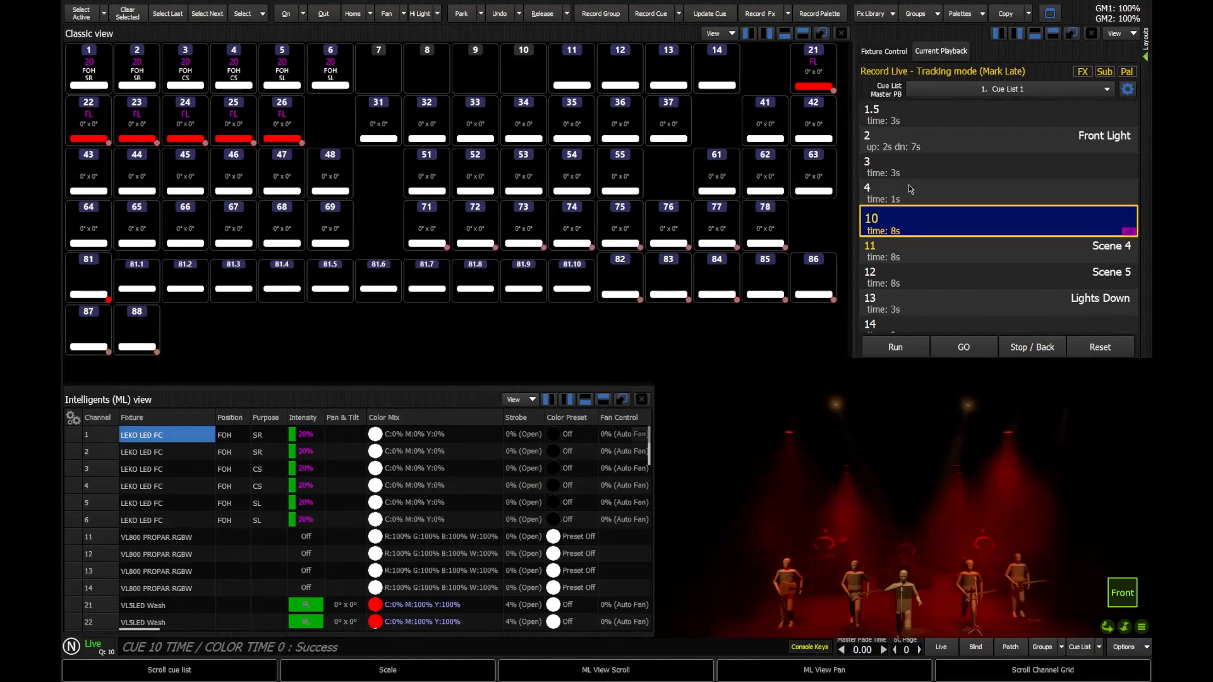
pyautogui.doubleClick(908, 187)
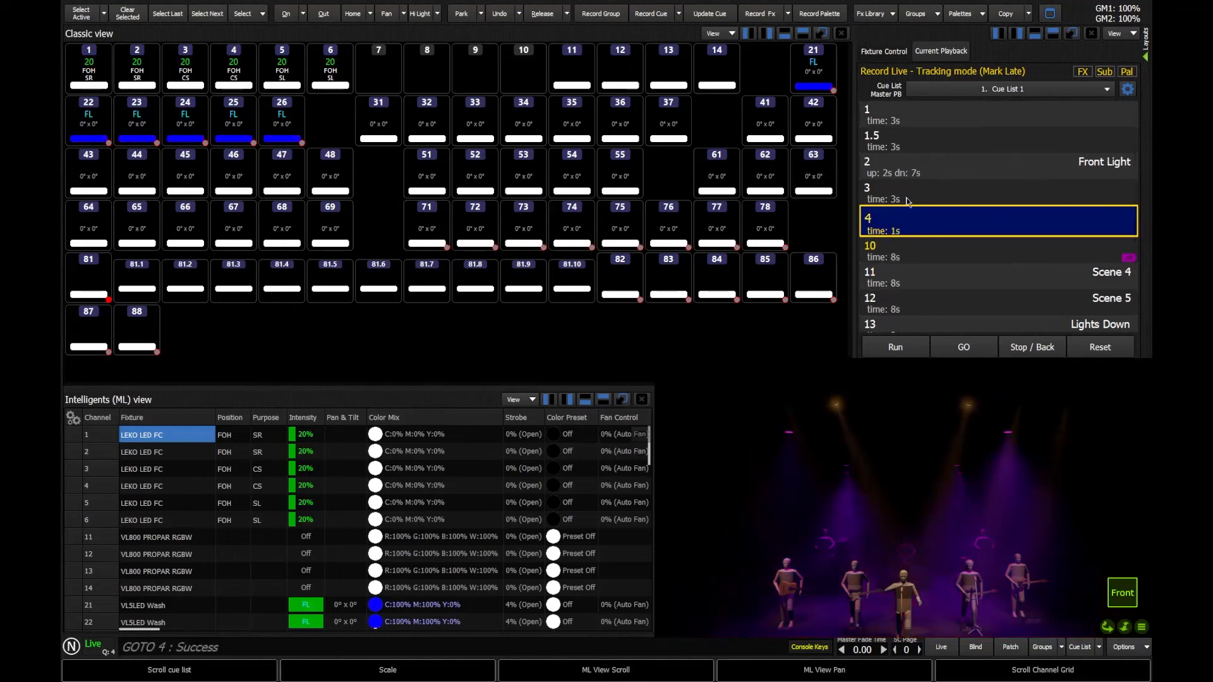
# Run cue 10 and check its Attribute Family Timing lists position 3 s and Color 0 s.
pyautogui.click(965, 354)
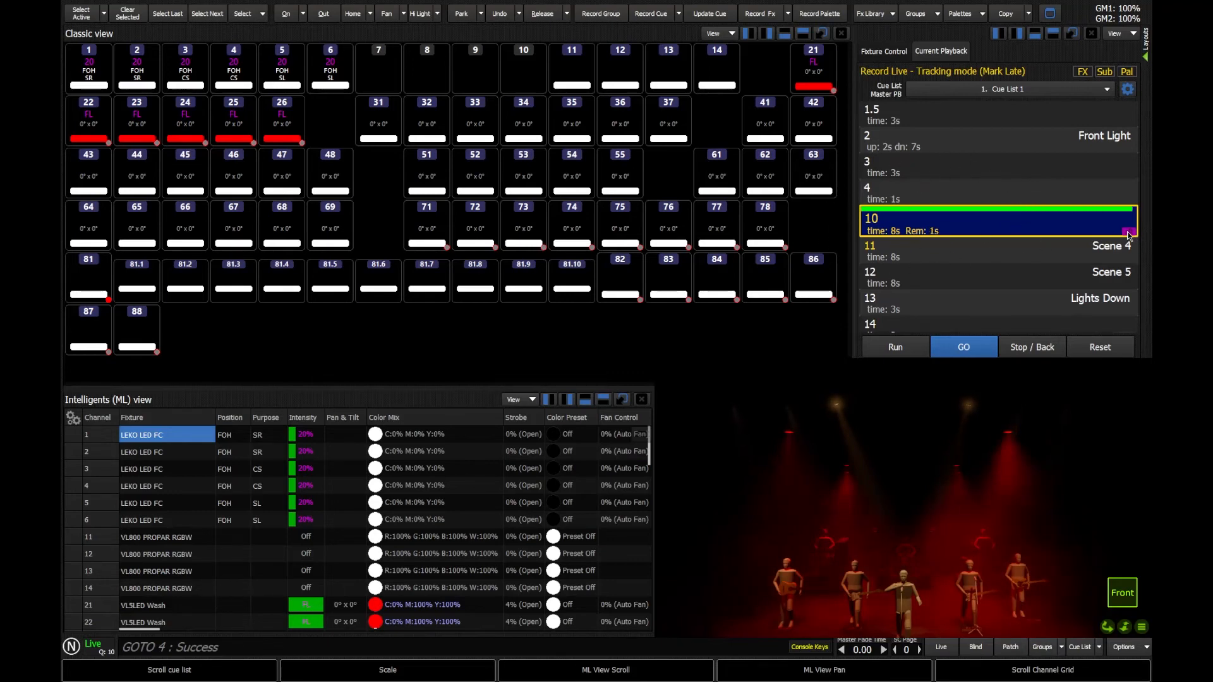
pyautogui.rightClick(878, 224)
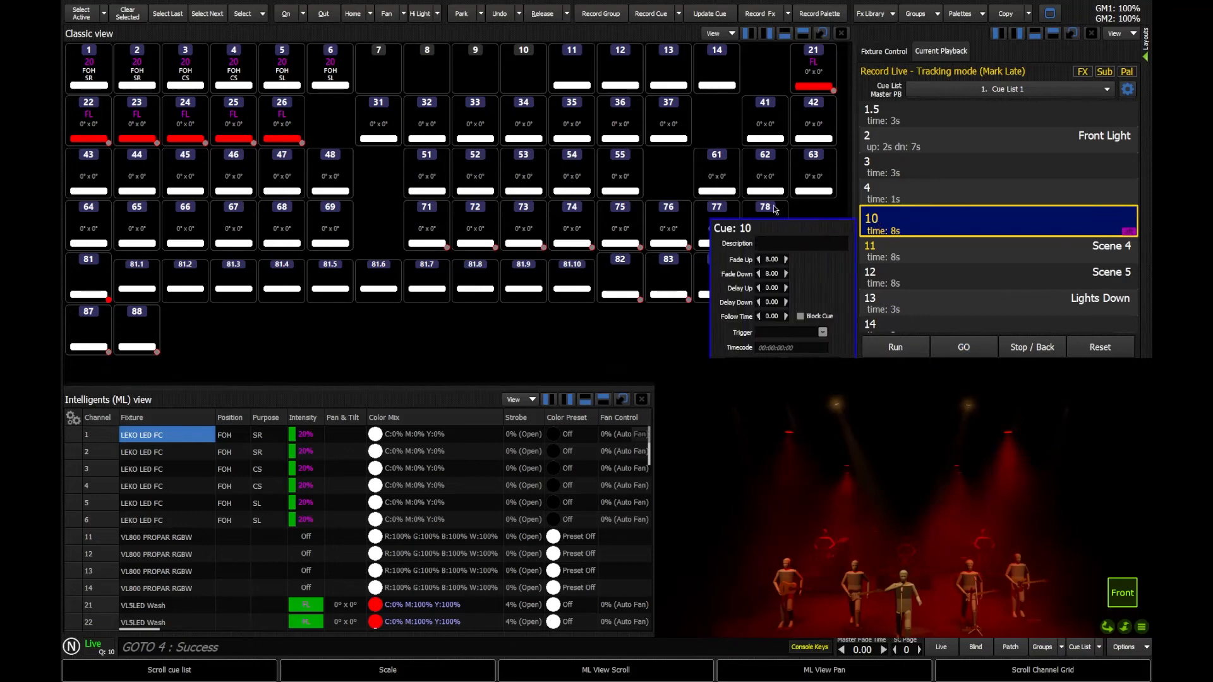
pyautogui.click(775, 244)
pyautogui.click(1128, 232)
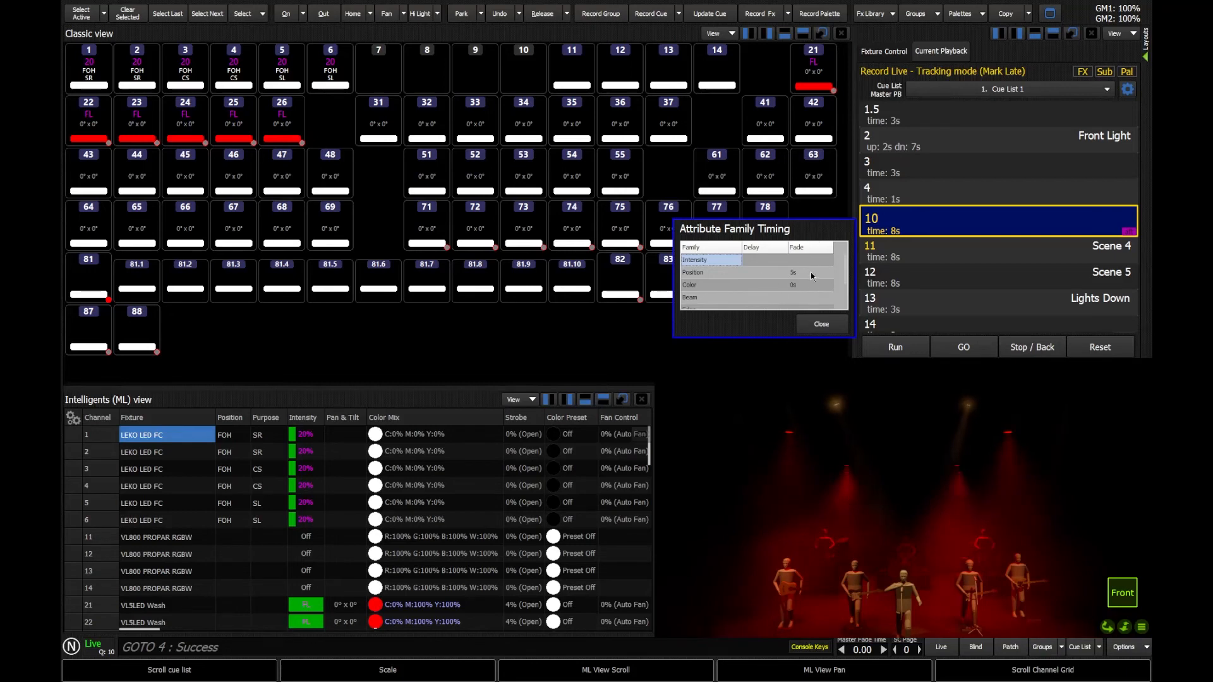
pyautogui.click(821, 331)
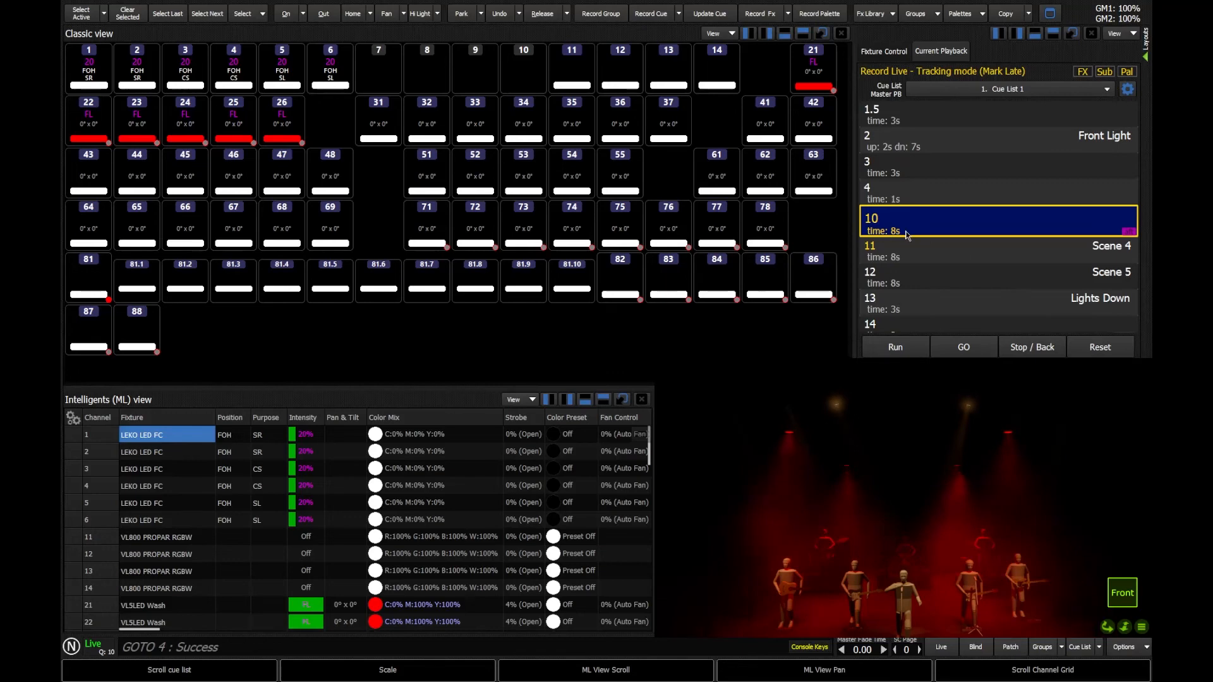
# Discard the recalled cue 10 timing command and make cue 16, the last cue, live.
pyautogui.press('t')
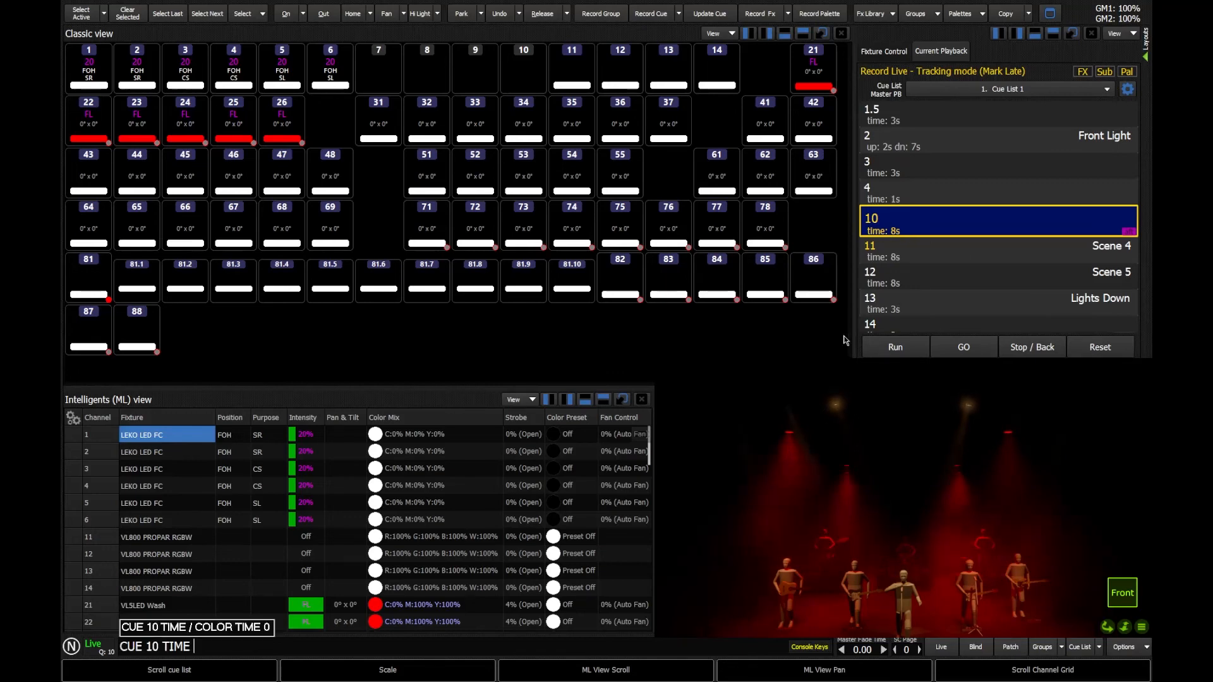
pyautogui.press('/')
pyautogui.press('t')
pyautogui.press('t')
pyautogui.press('t')
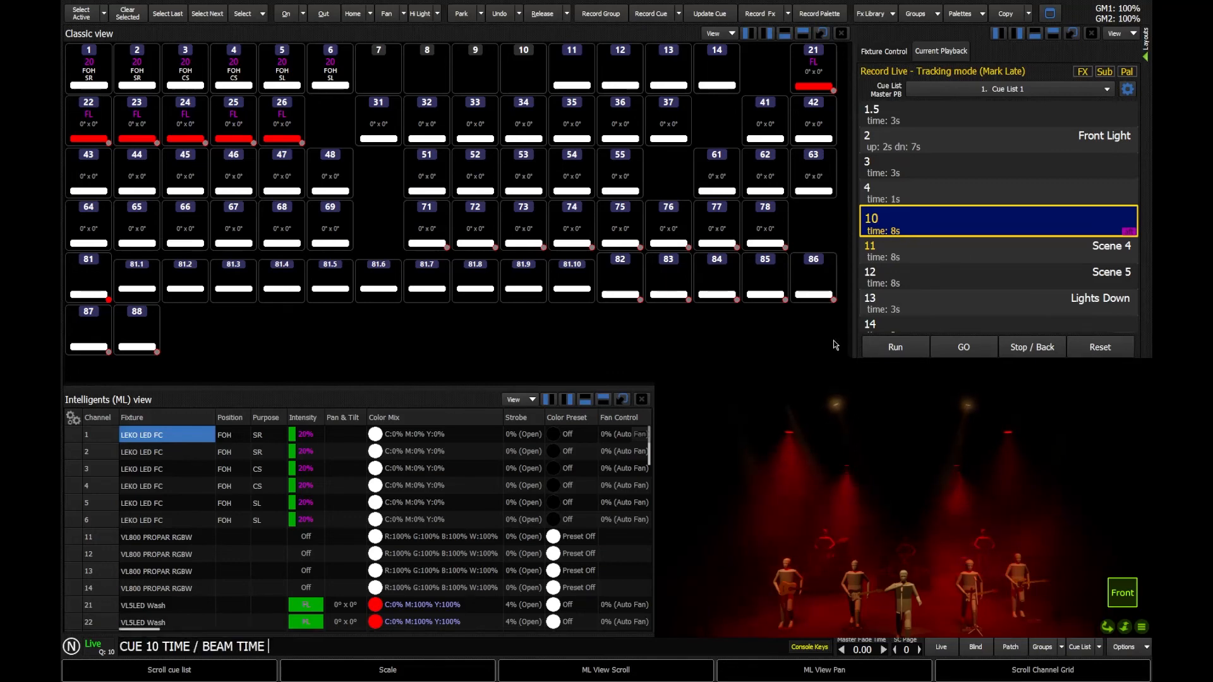
pyautogui.press('t')
pyautogui.press('t')
pyautogui.press('t')
pyautogui.press('t')
pyautogui.press('t')
pyautogui.press('t')
pyautogui.press('t')
pyautogui.press('t')
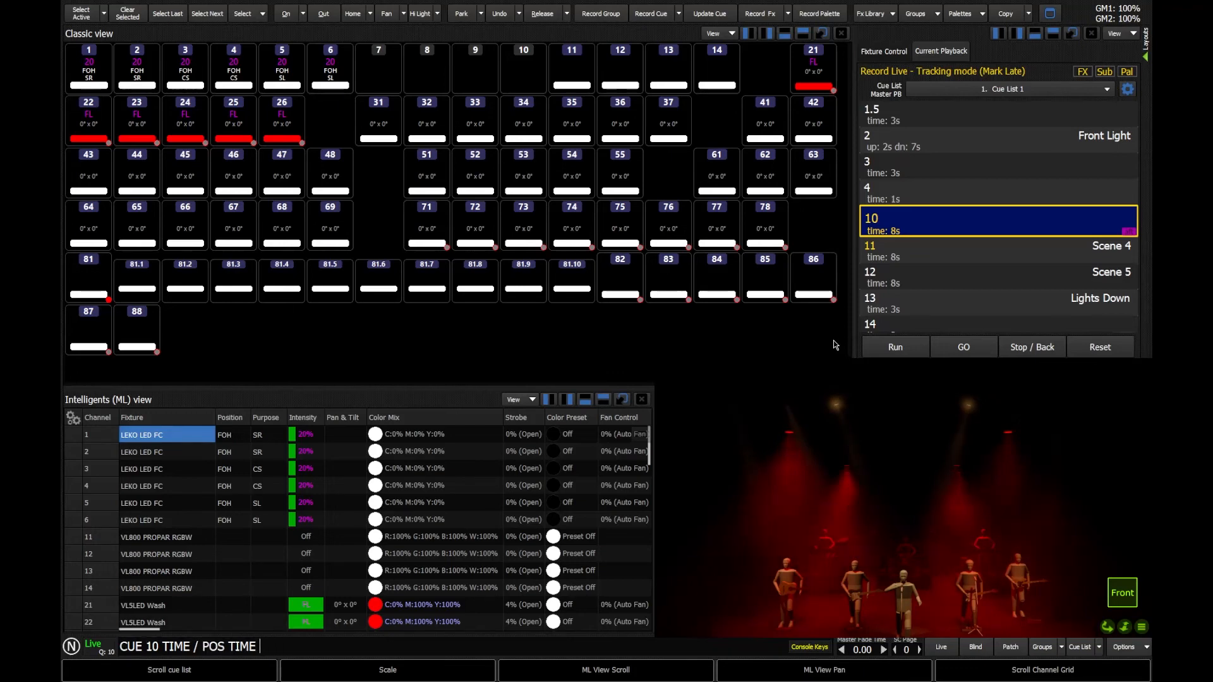
pyautogui.press('t')
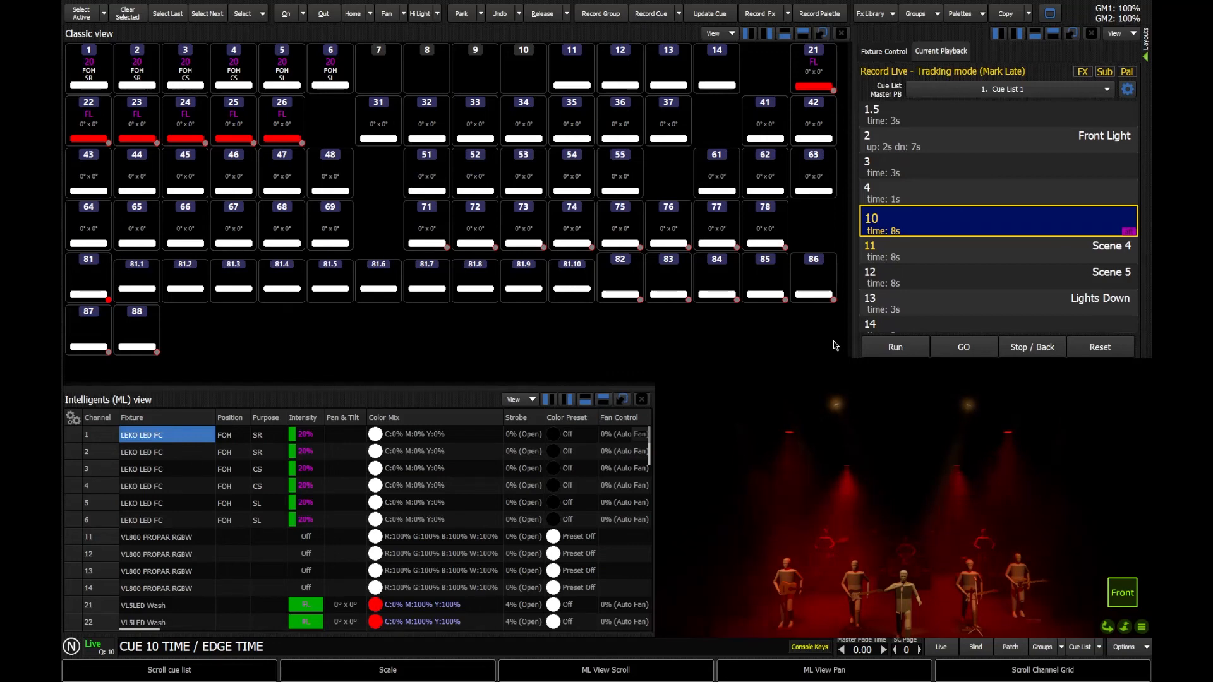
pyautogui.press('BackSpace')
pyautogui.press('BackSpace')
pyautogui.press('BackSpace')
pyautogui.press('BackSpace')
pyautogui.press('BackSpace')
pyautogui.press('BackSpace')
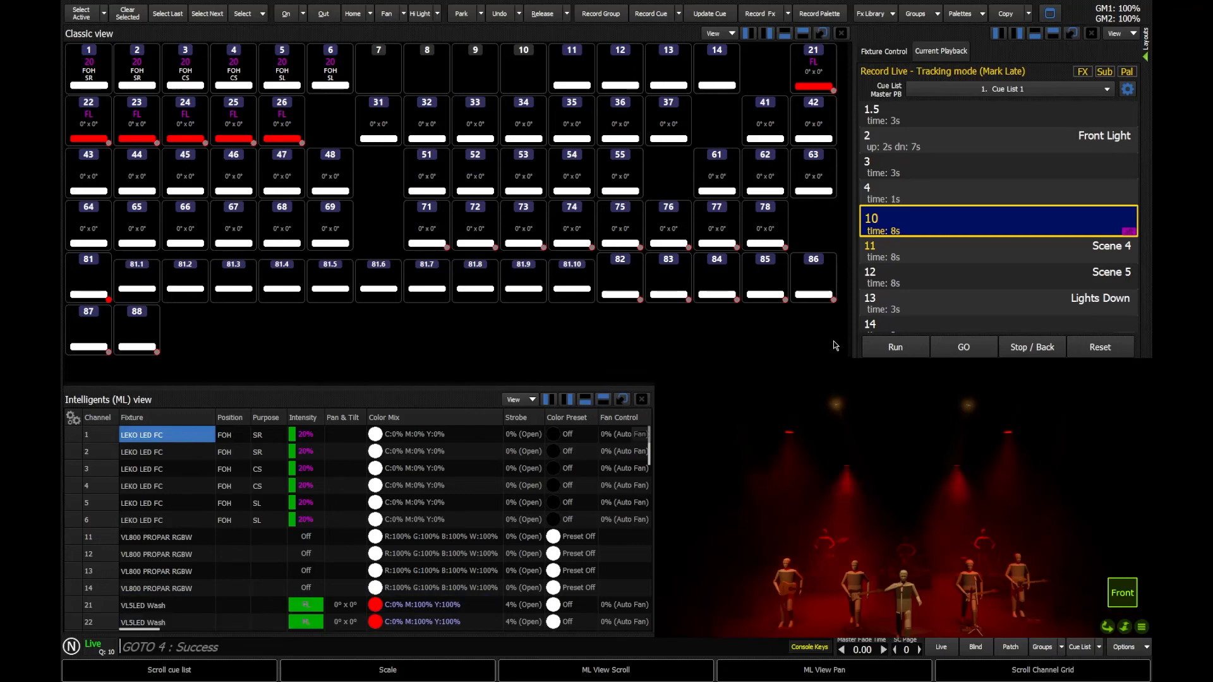
pyautogui.scroll(-2, 975, 319)
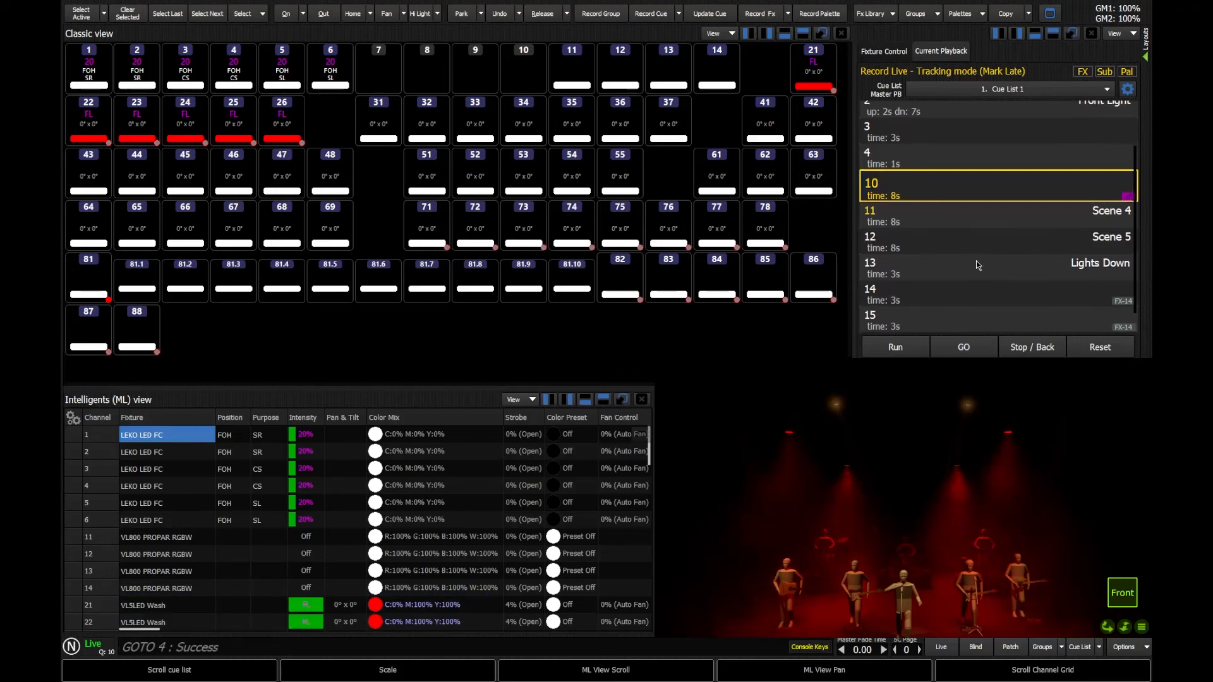
pyautogui.click(936, 320)
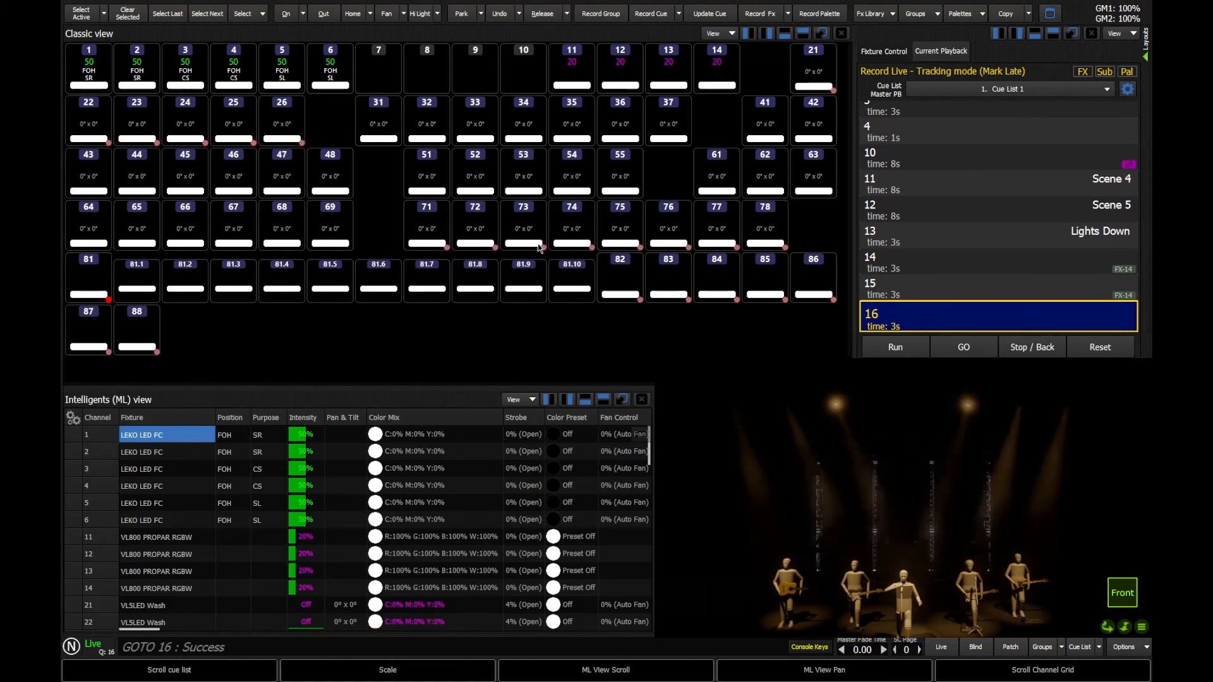
# Set all active FOH and VL800 channels to 0 and show the cue list again.
pyautogui.click(86, 18)
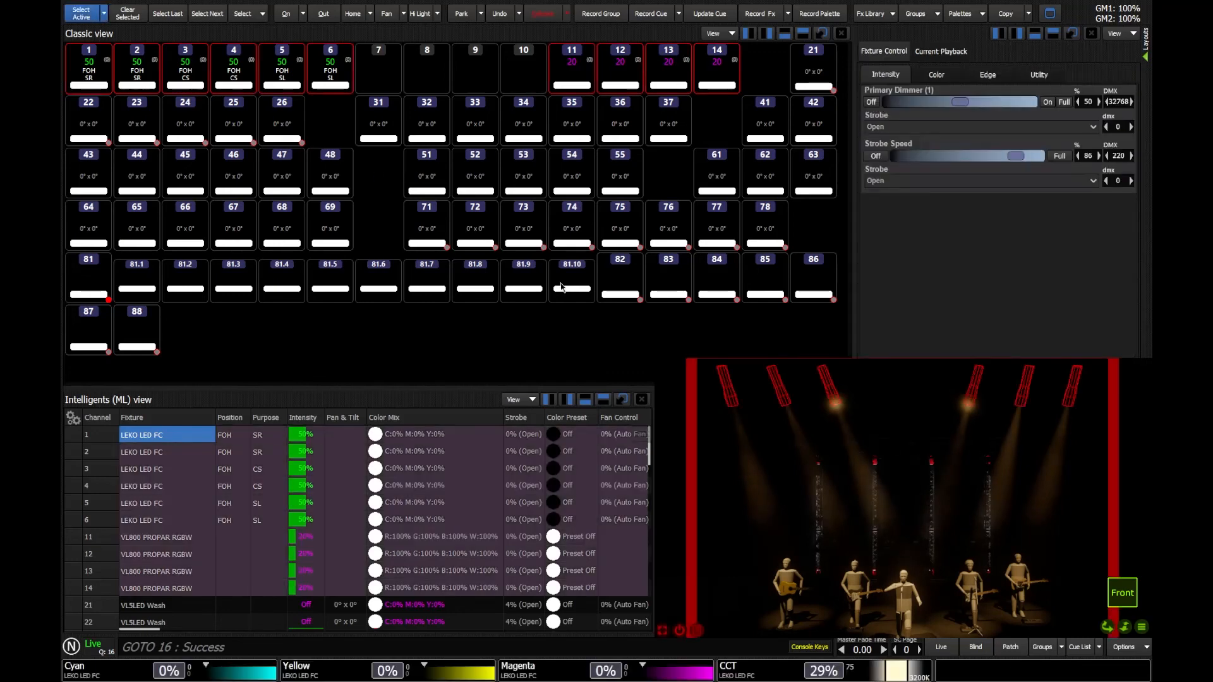
pyautogui.write('@ ')
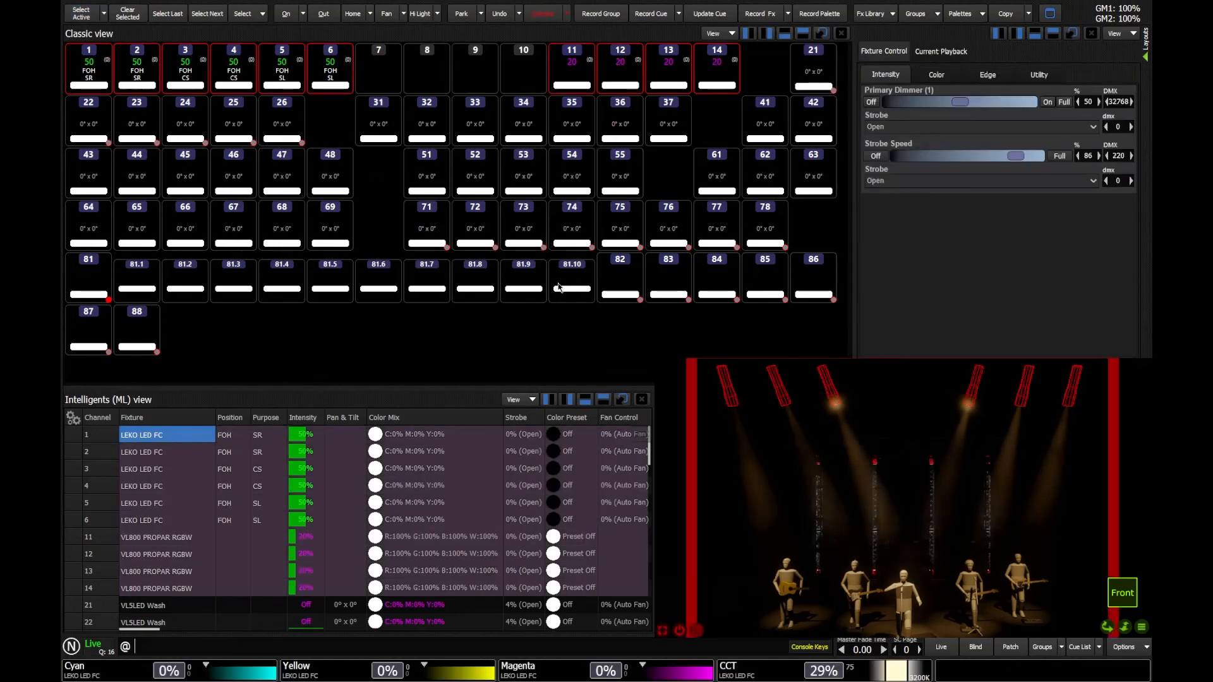
pyautogui.write('0')
pyautogui.press('Return')
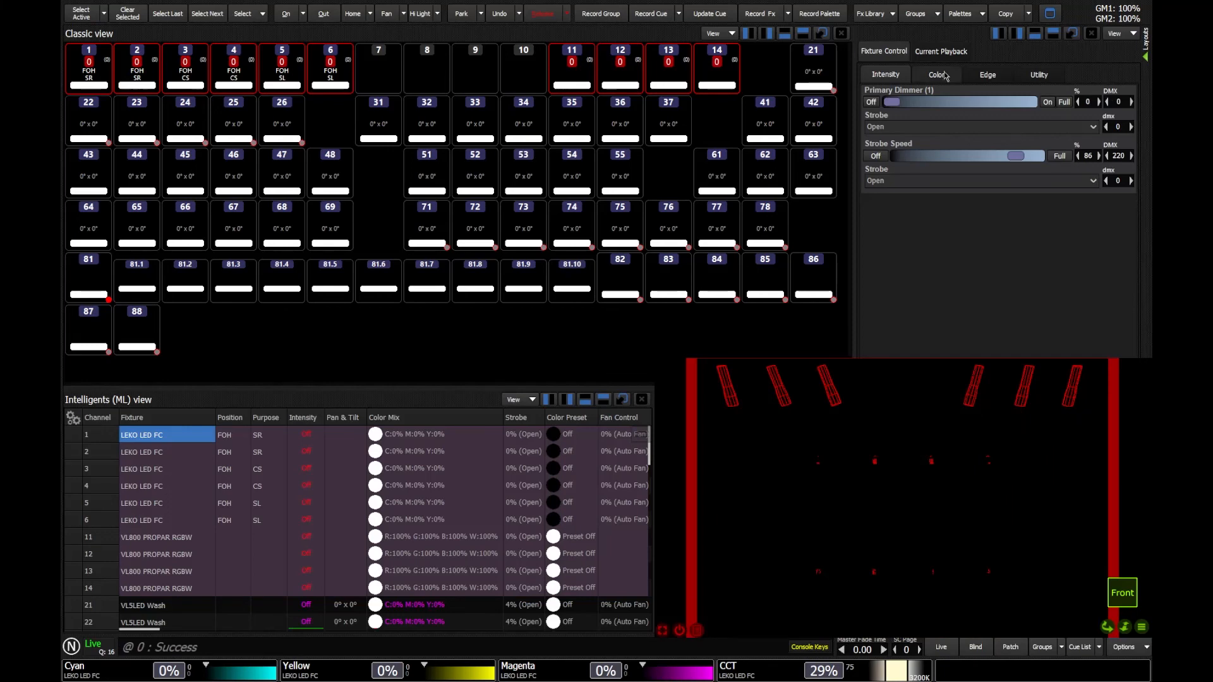
pyautogui.click(941, 51)
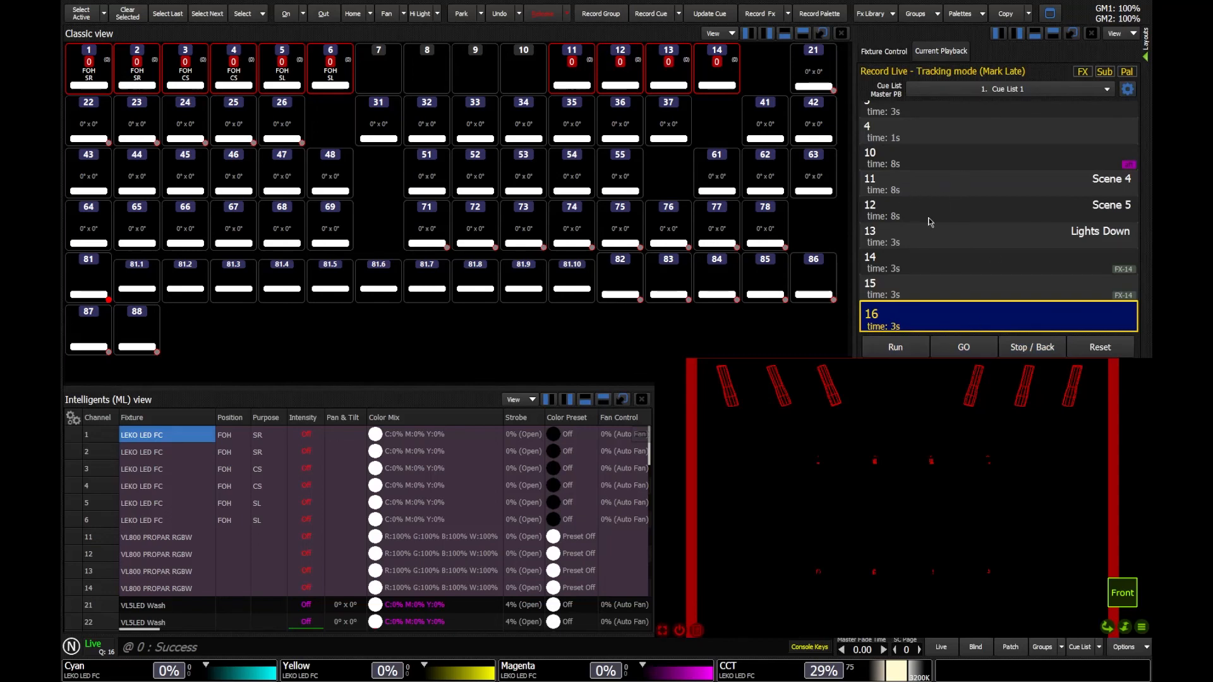
# Record the dark stage as cue 17 with a 0 s fade using Q 17 T 0.
pyautogui.press('r')
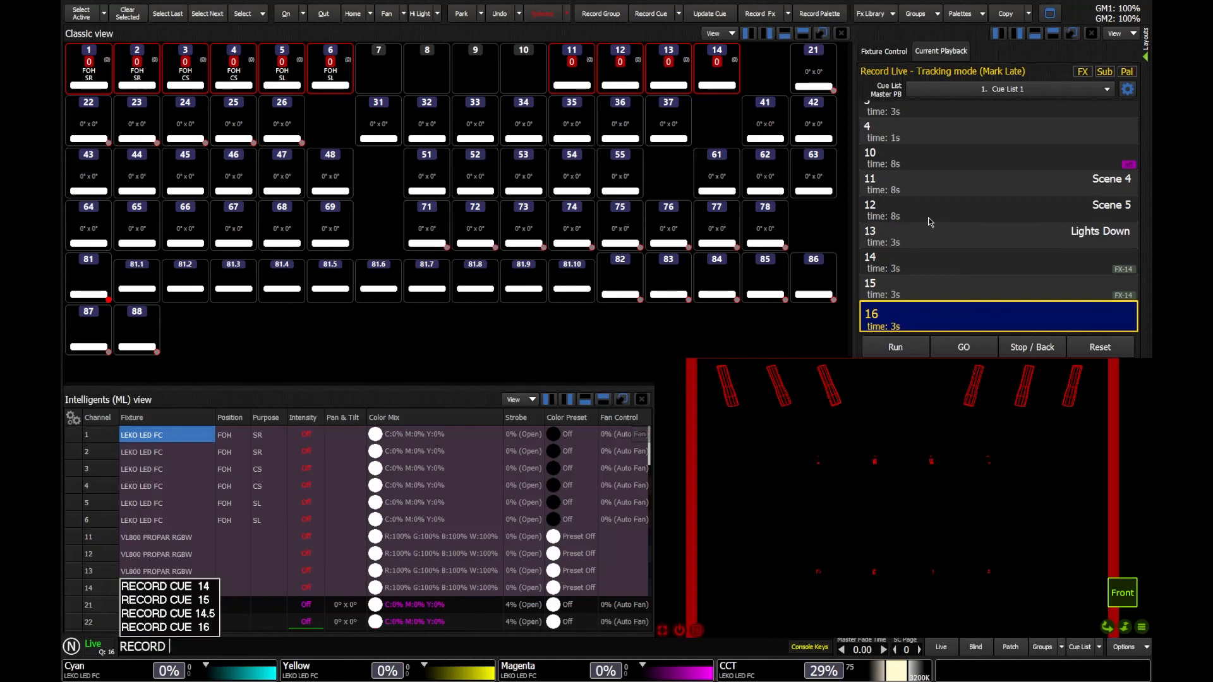
pyautogui.write('q17')
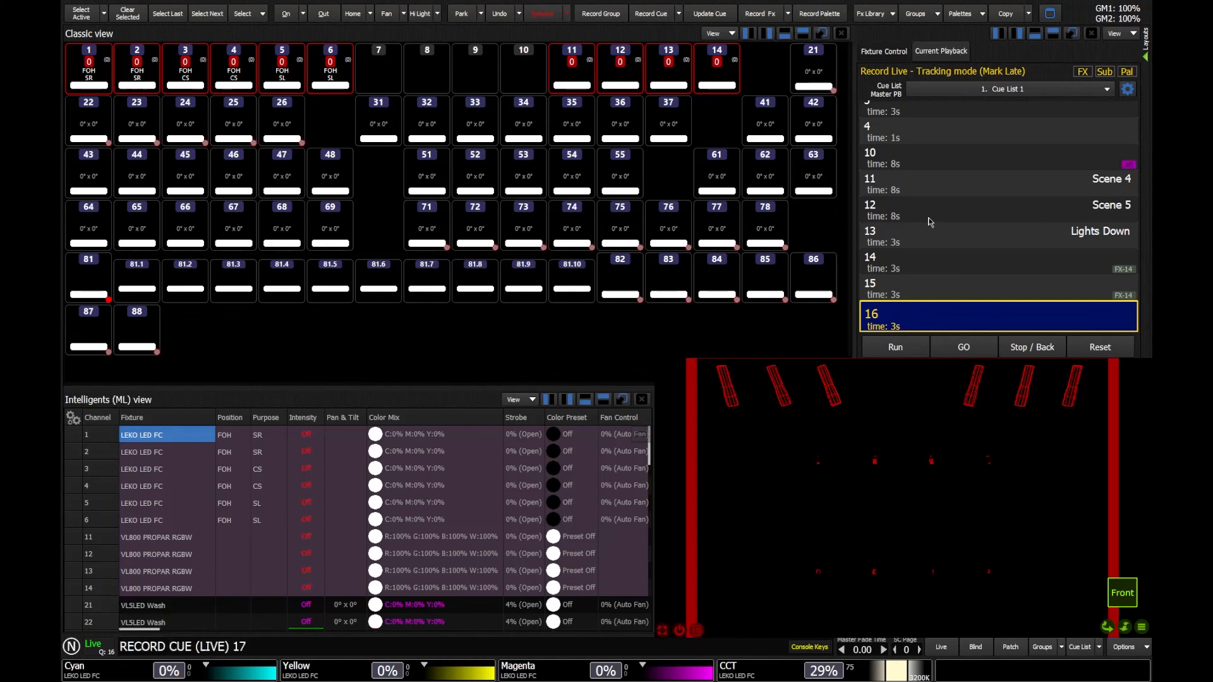
pyautogui.write('t0/')
pyautogui.press('BackSpace')
pyautogui.press('Return')
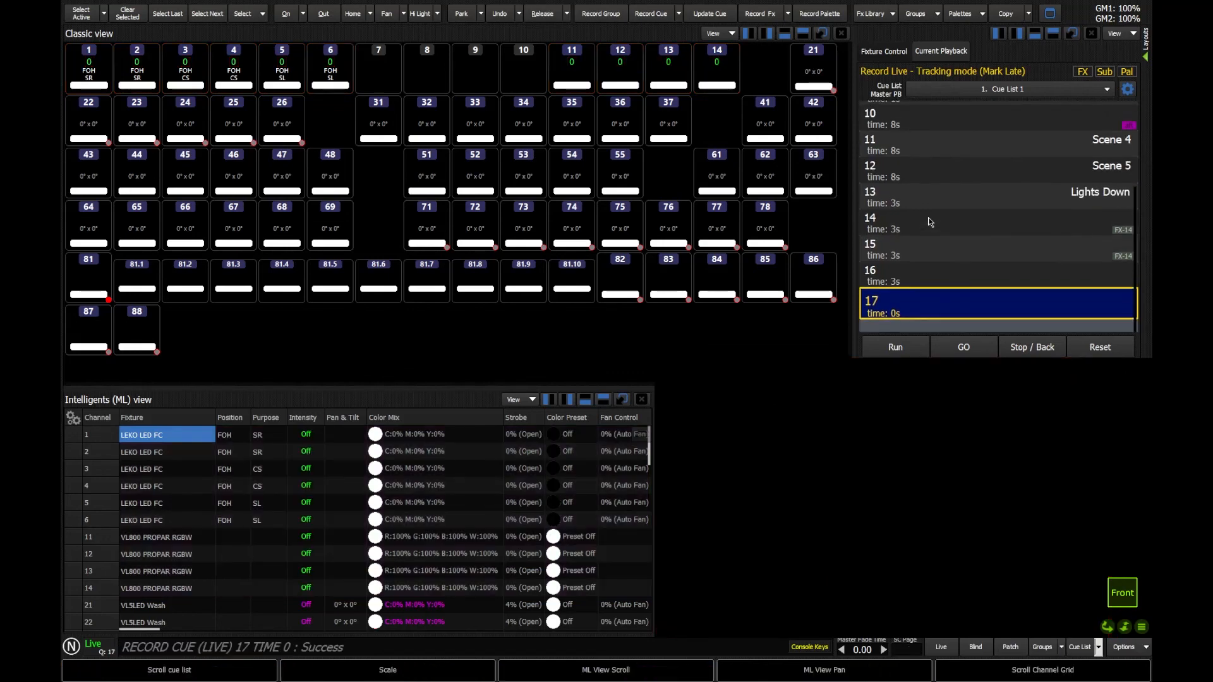